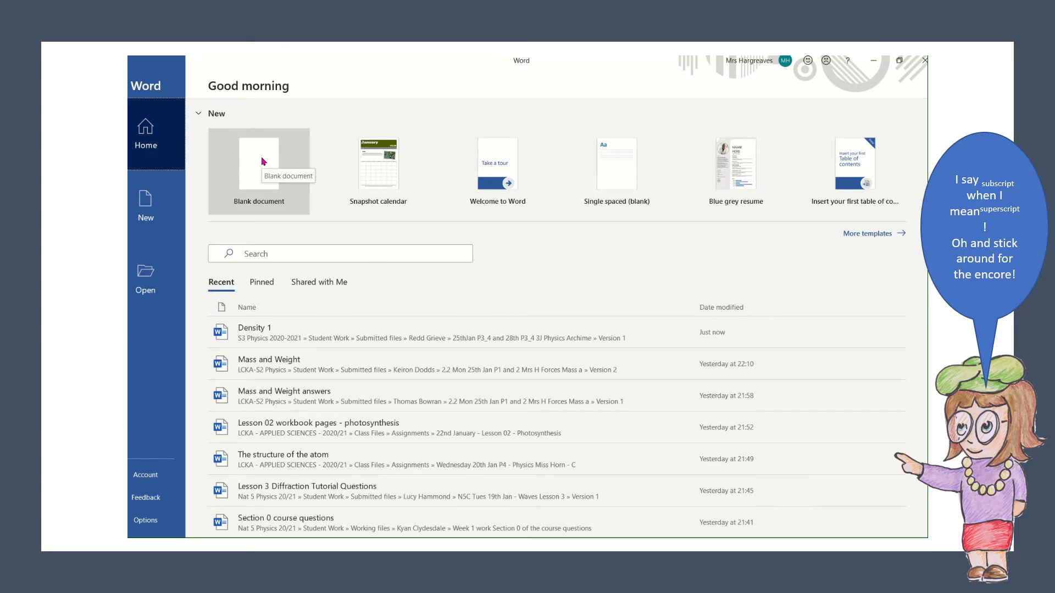
Start a blank document, zoom it to Page Width, and return to the Home tab
click(264, 165)
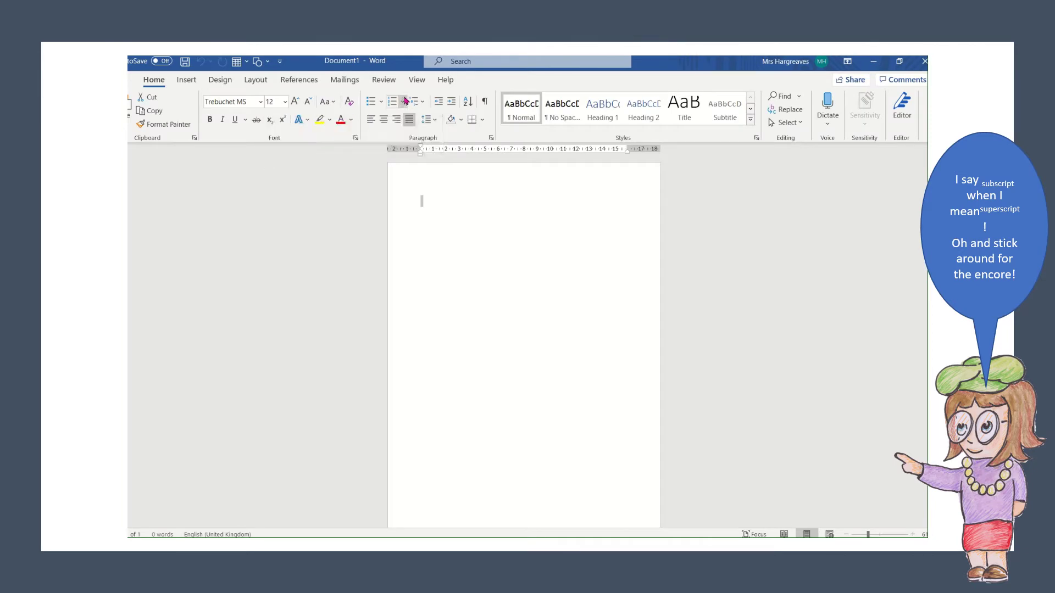
click(418, 80)
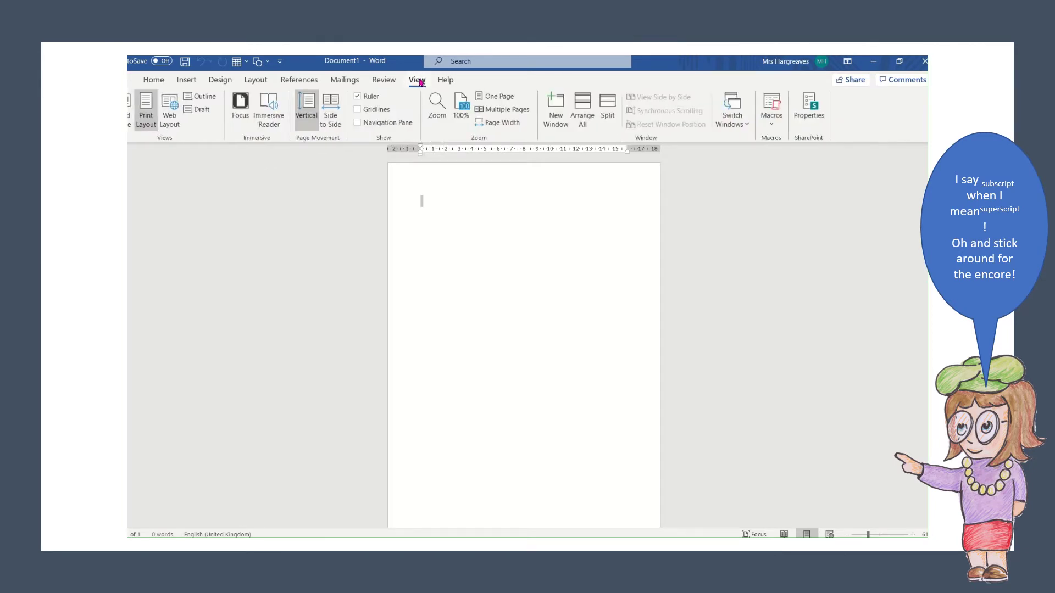
right_click(518, 124)
click(519, 125)
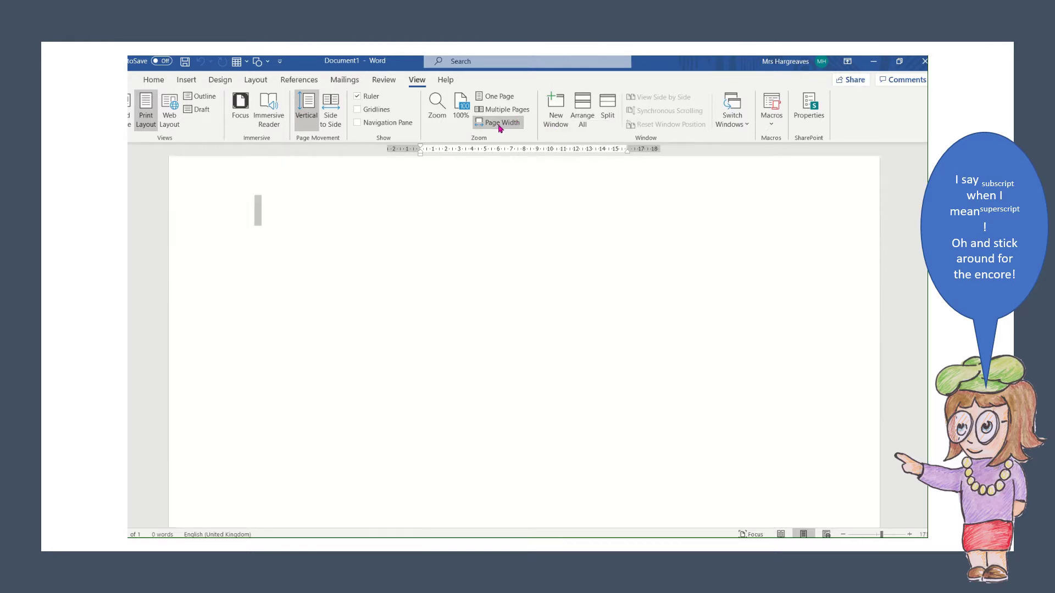
click(154, 81)
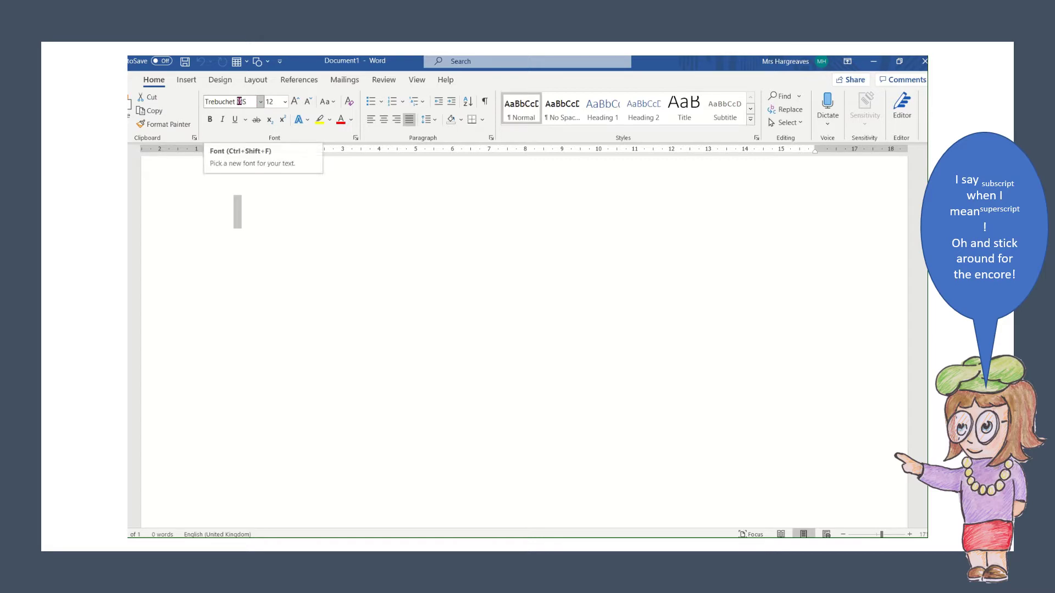
At font size 20, type 'I could type away' with 'W=mg' on the next line
click(284, 102)
click(276, 224)
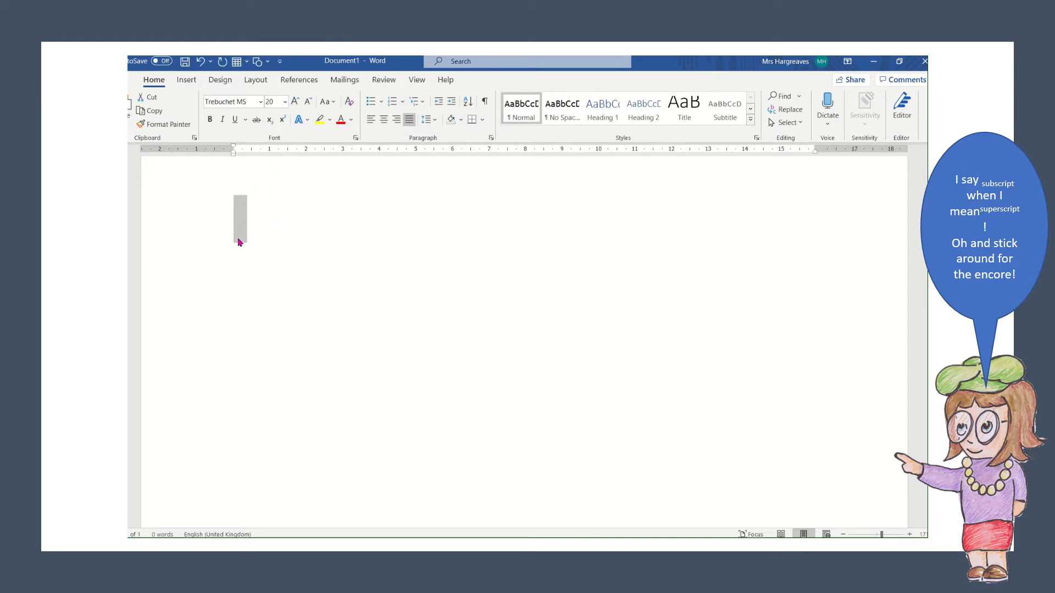
text(I co)
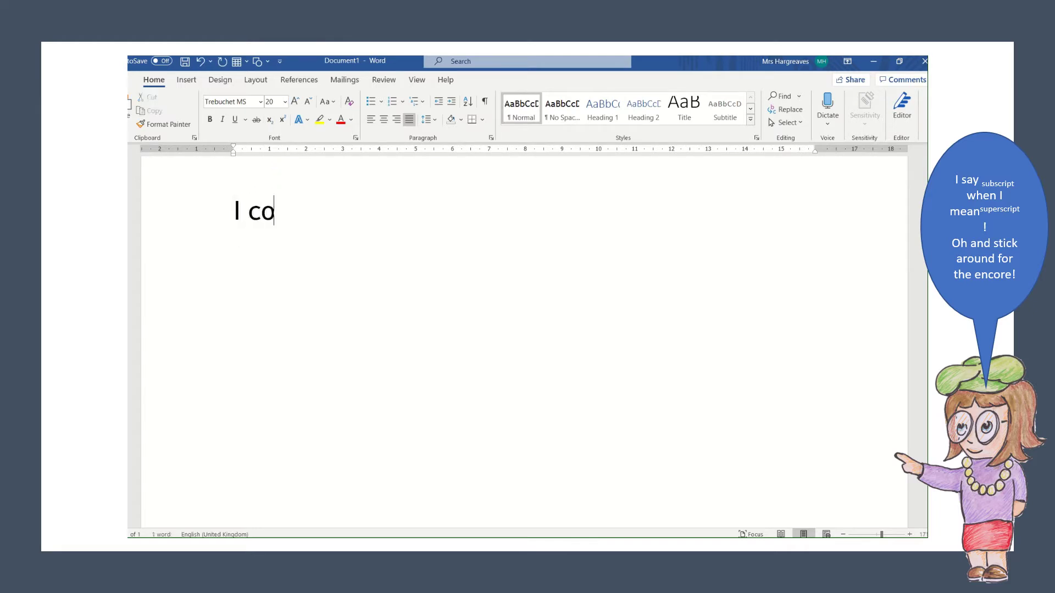
text(uld type)
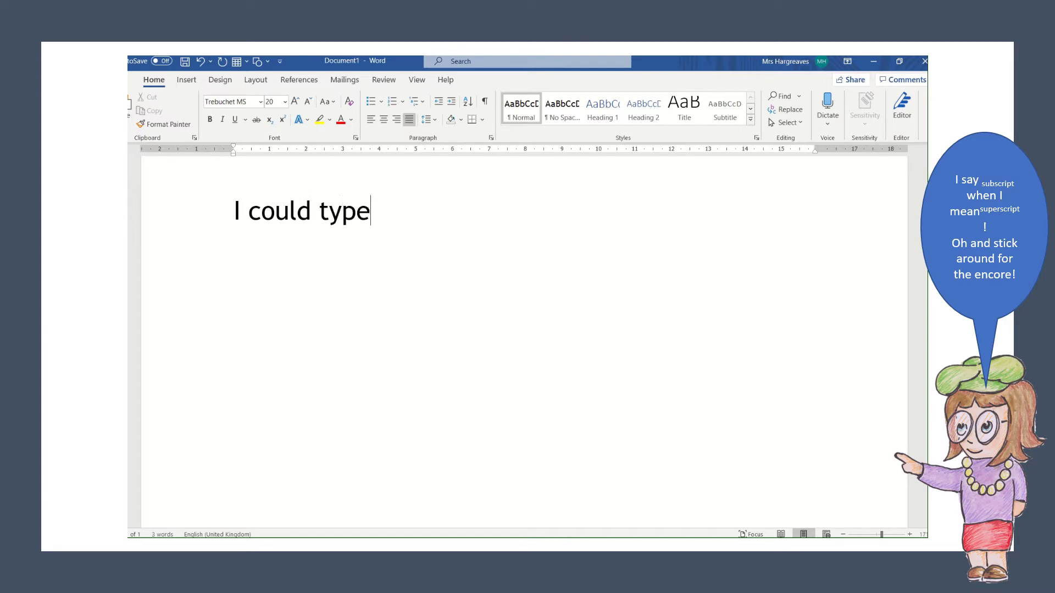
text( away)
key(Return)
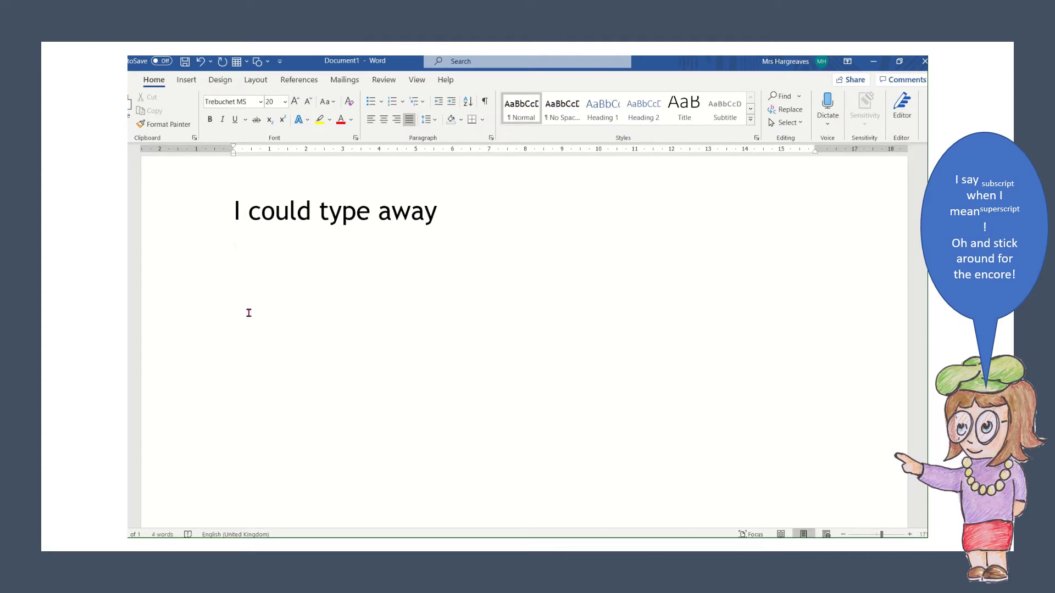
text(W=mg)
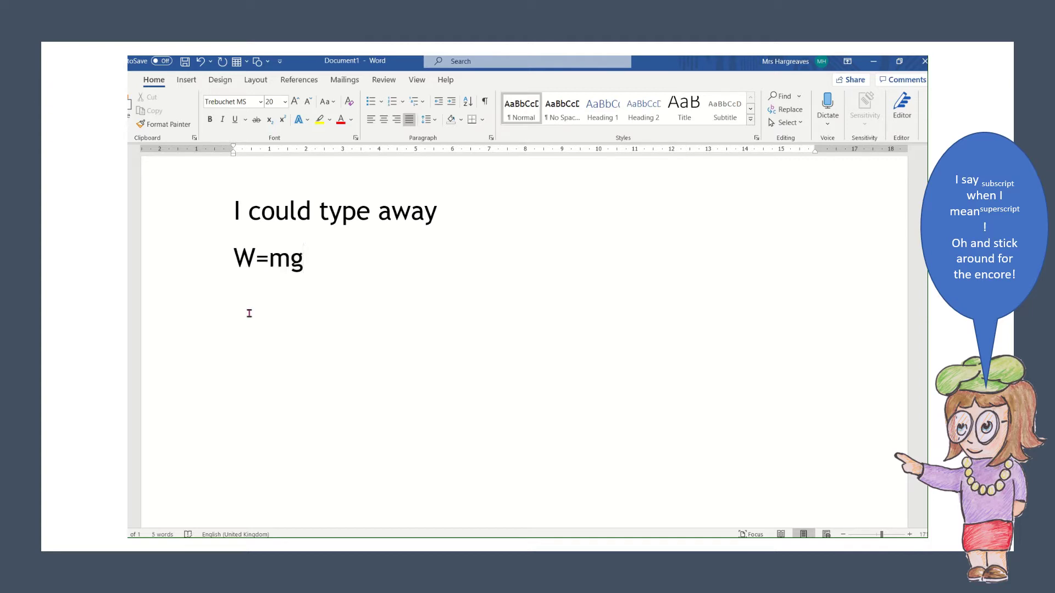
Convert W=mg into a centred equation and move to a new line below it
click(230, 262)
drag(246, 261, 298, 264)
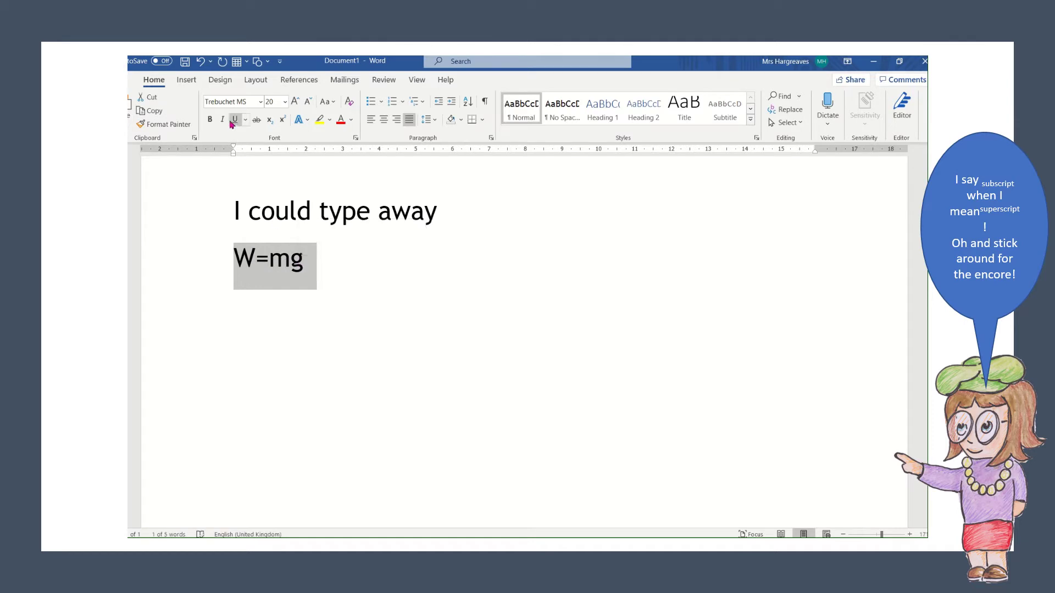
click(190, 83)
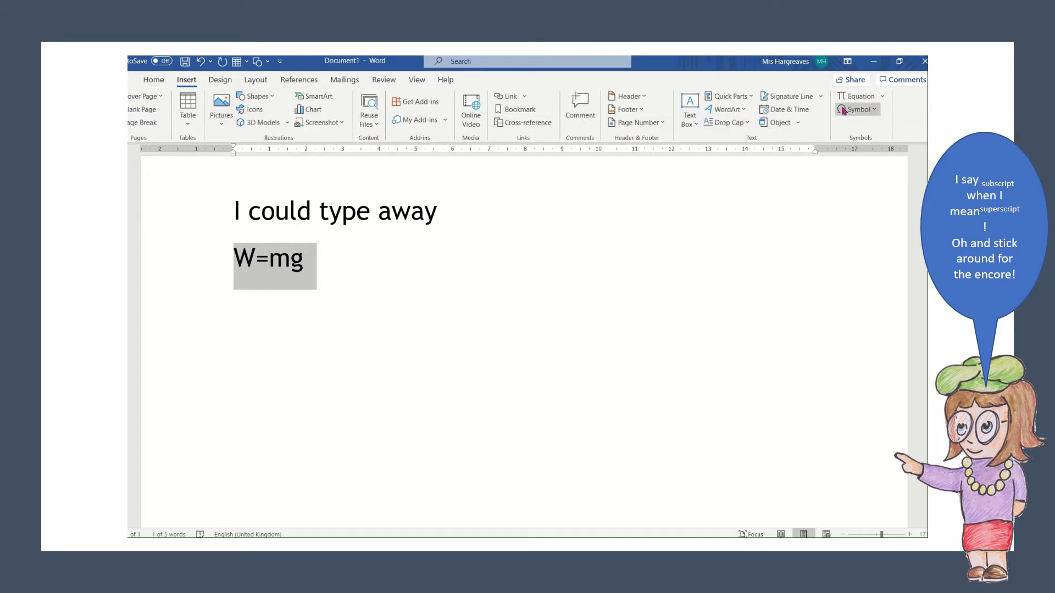
click(883, 98)
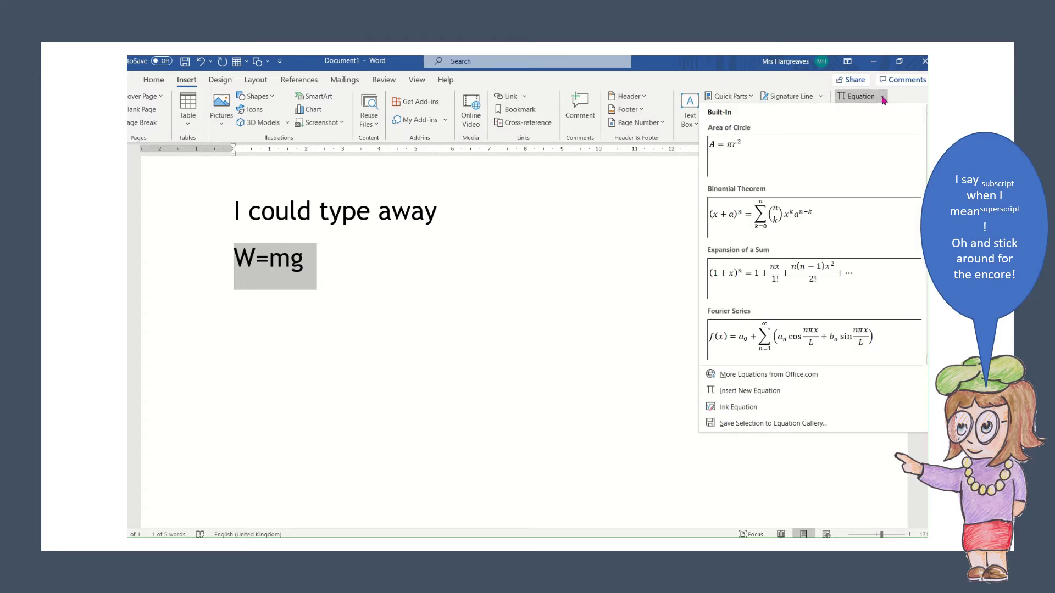
click(740, 392)
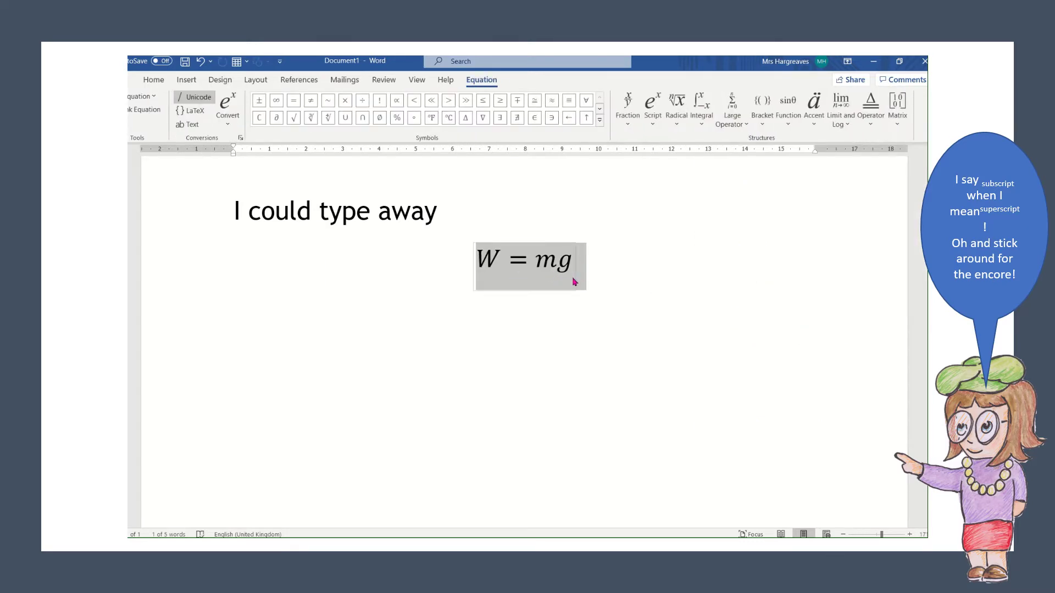
key(Return)
key(Return)
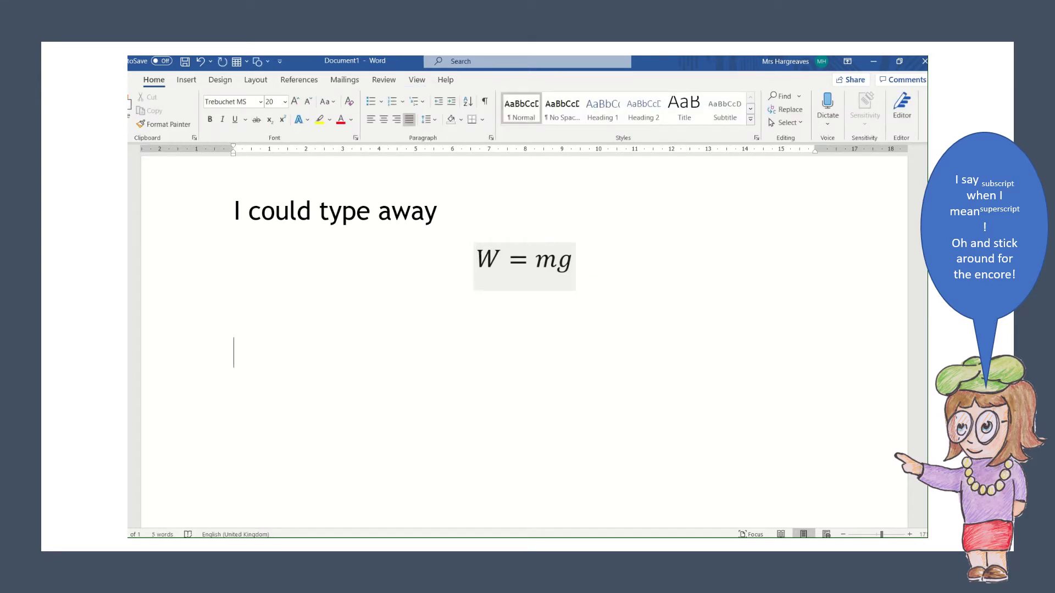
click(186, 80)
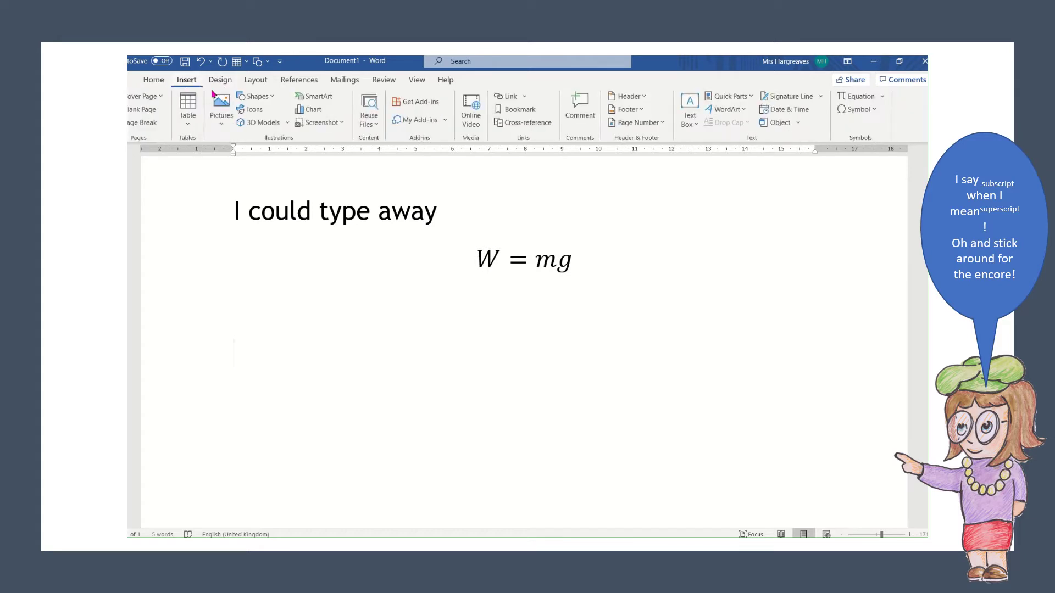
Insert a new equation reading 'F =' followed by a stacked fraction
click(853, 97)
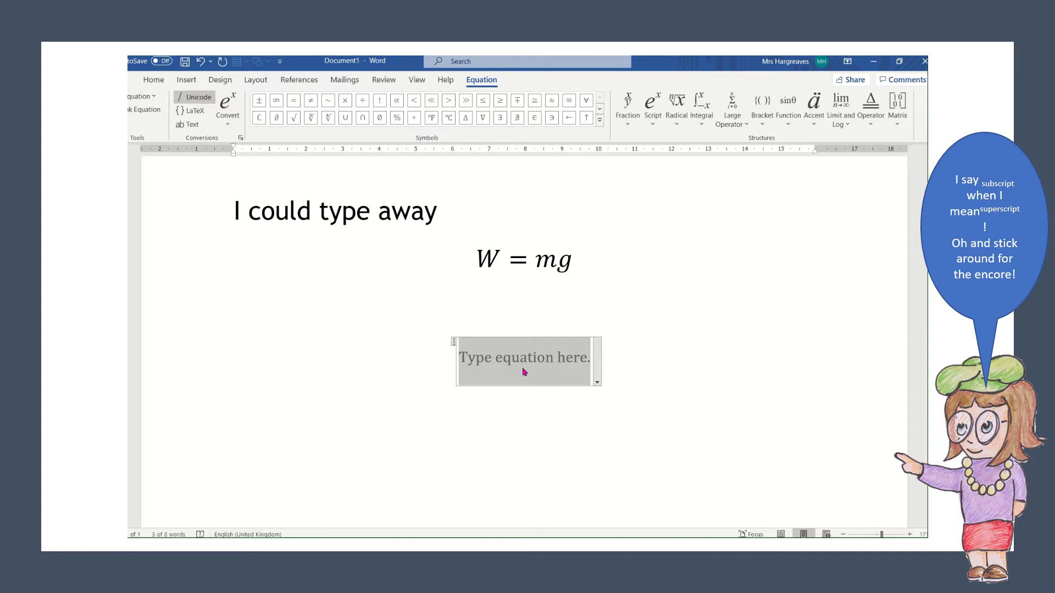
text(F )
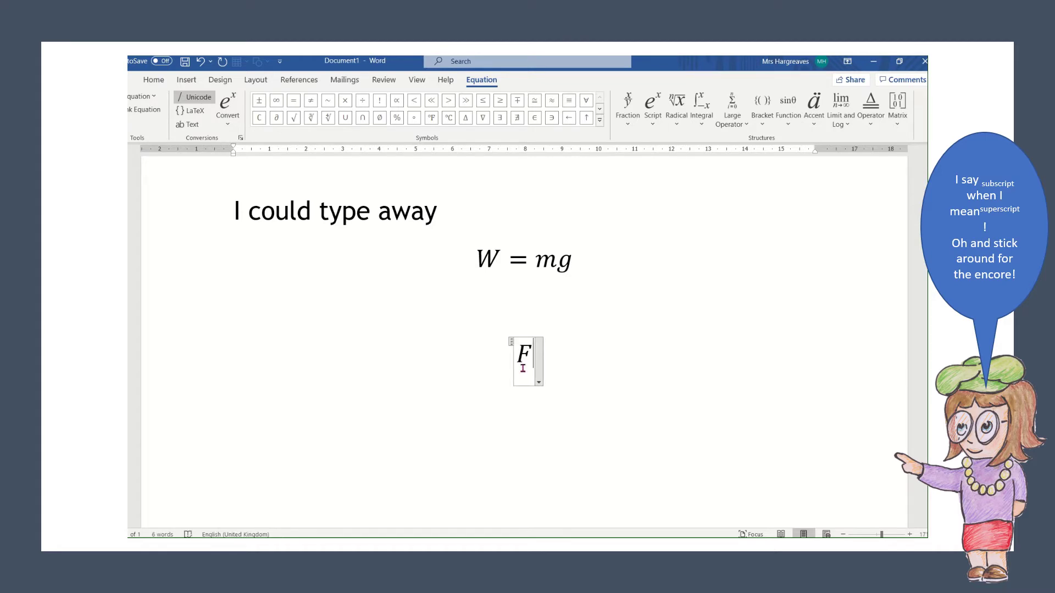
text(=)
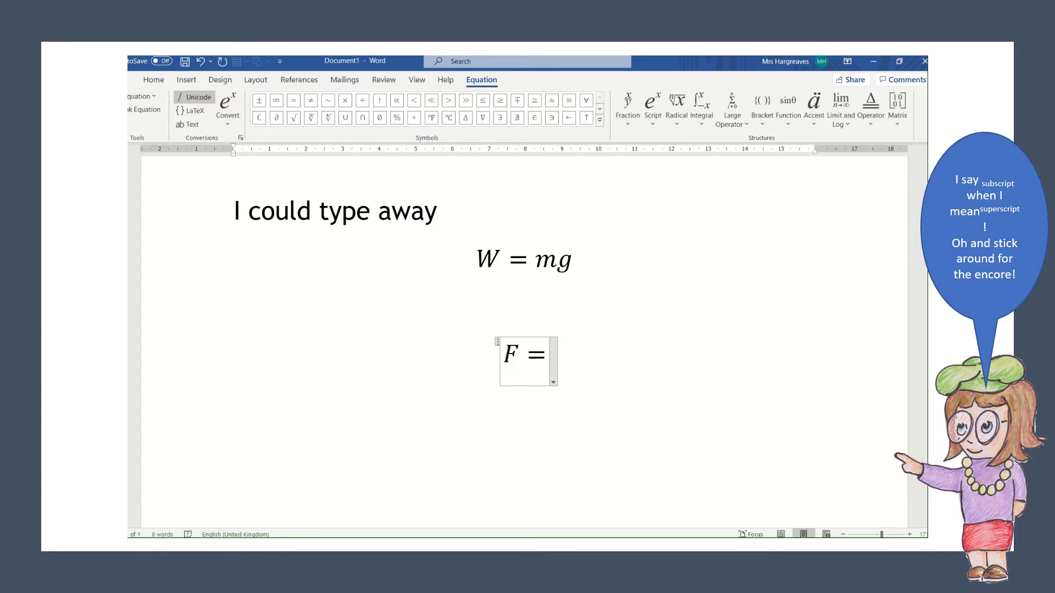
click(628, 112)
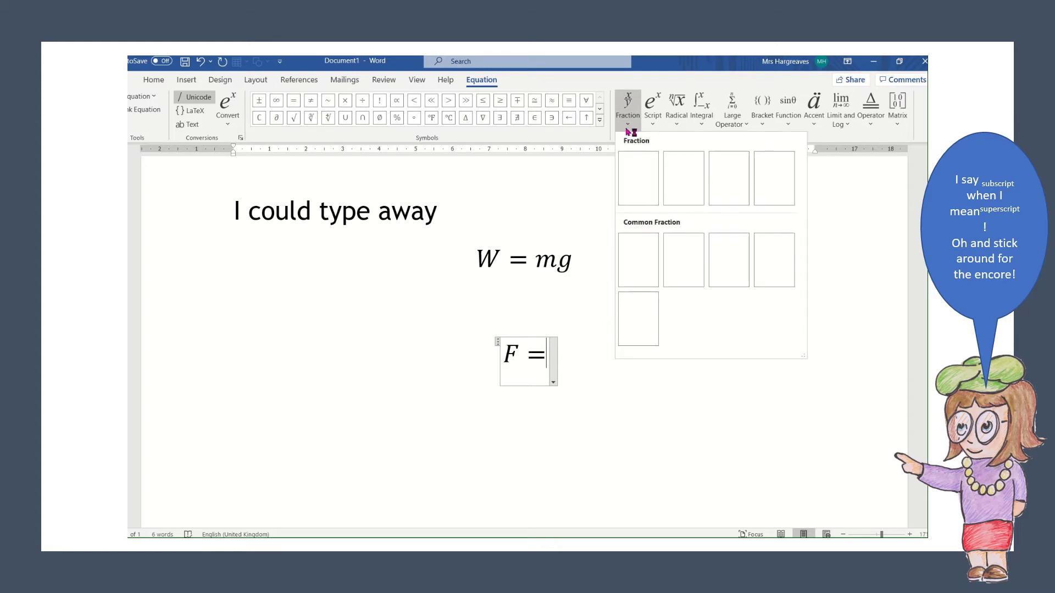
click(638, 178)
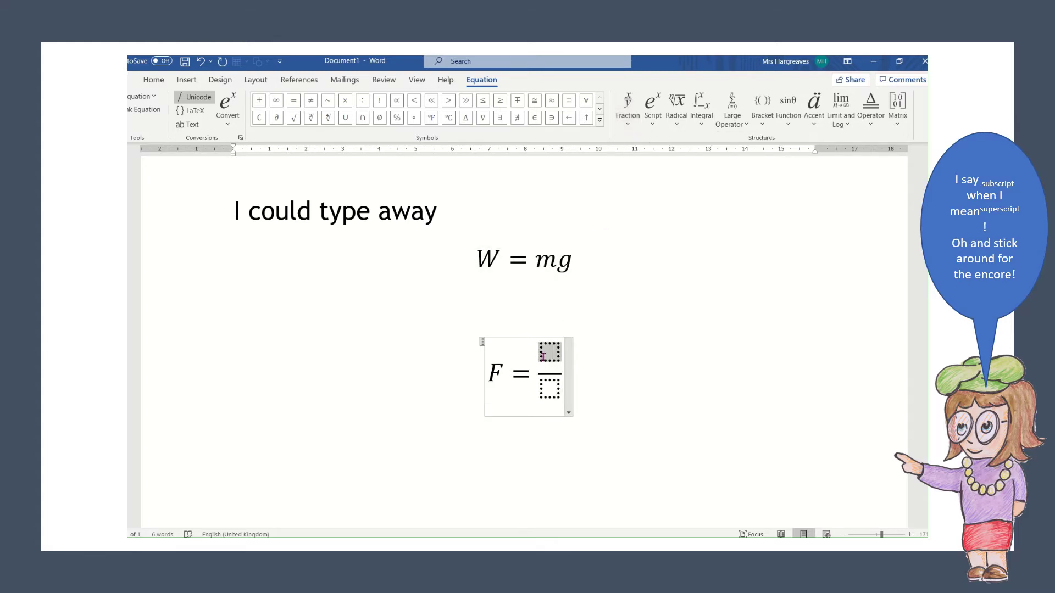
Type GM₁ in the fraction's numerator using a subscript template
text(G)
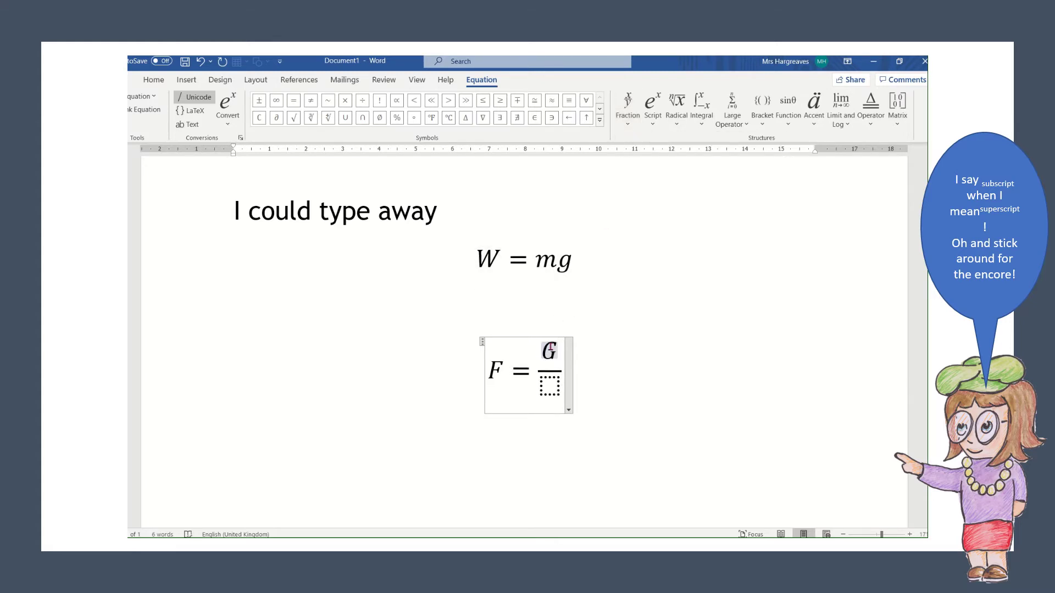
click(654, 118)
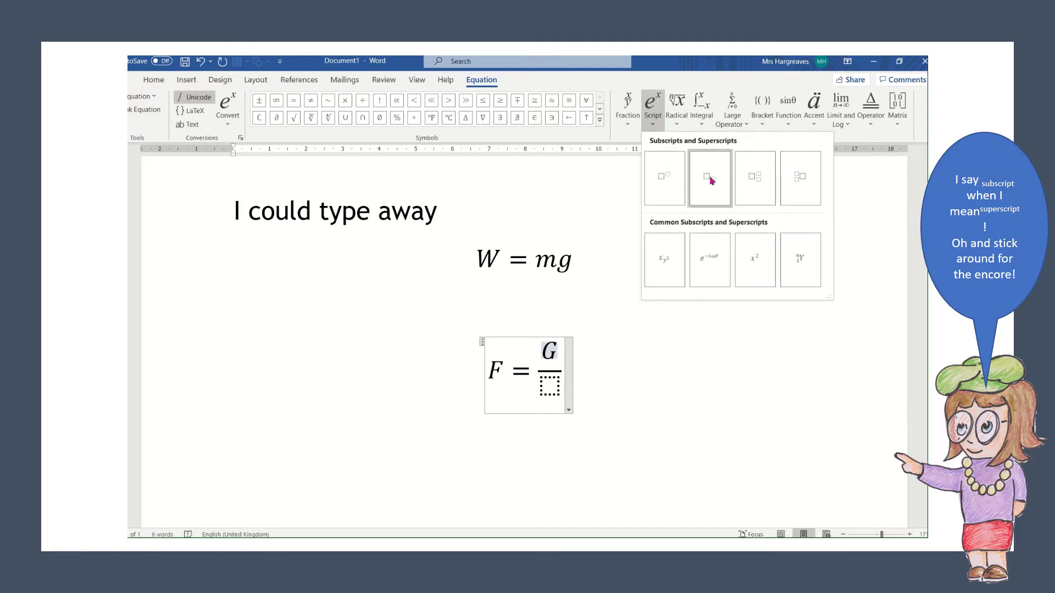
click(710, 181)
click(555, 346)
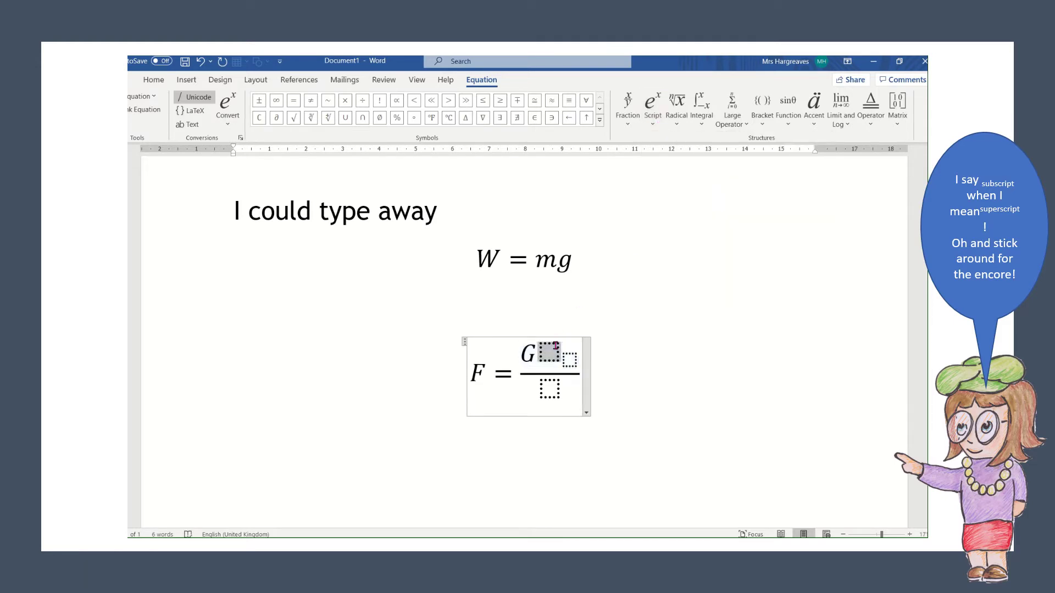
text(M)
key(Right)
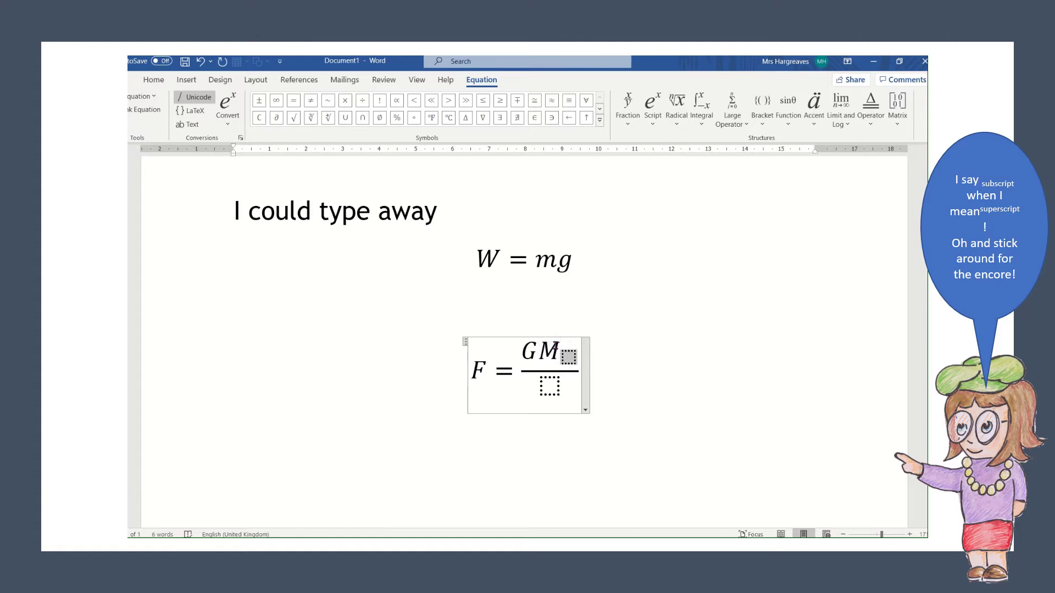
text(1)
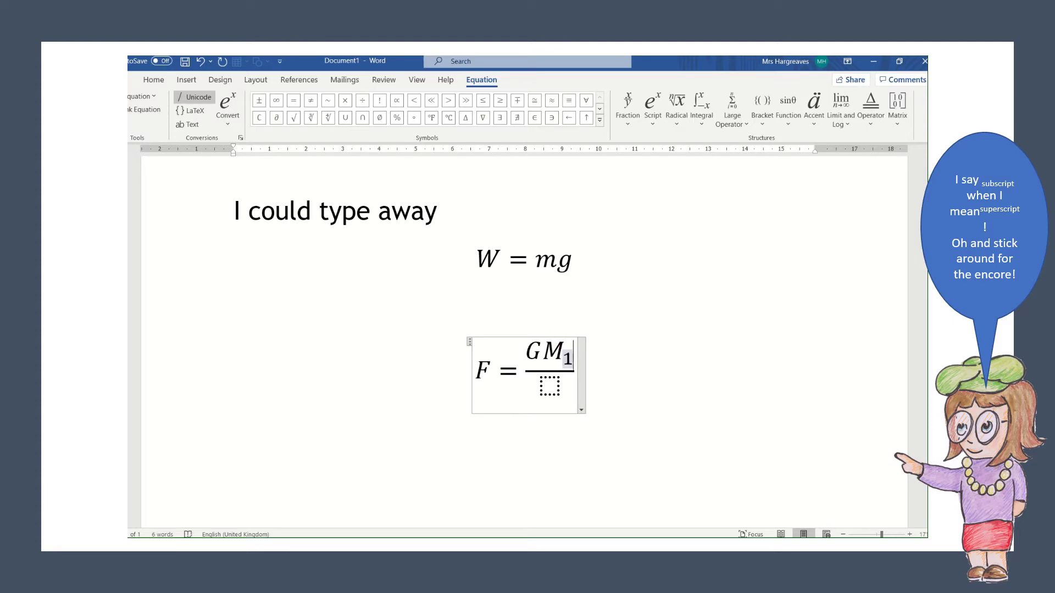
Add subscripted M₂ after GM₁ in the numerator
click(655, 122)
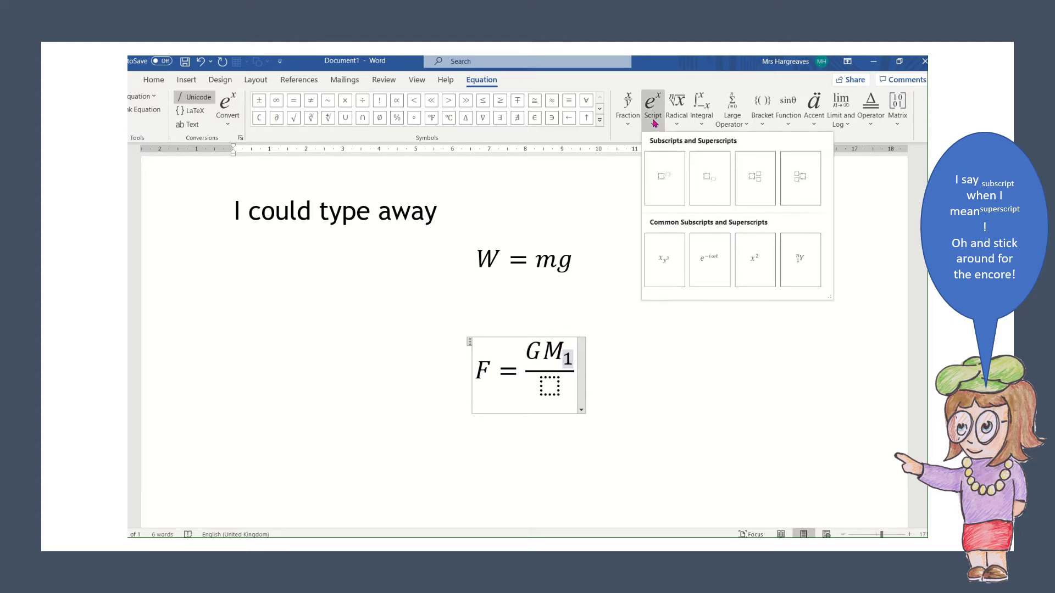
click(707, 179)
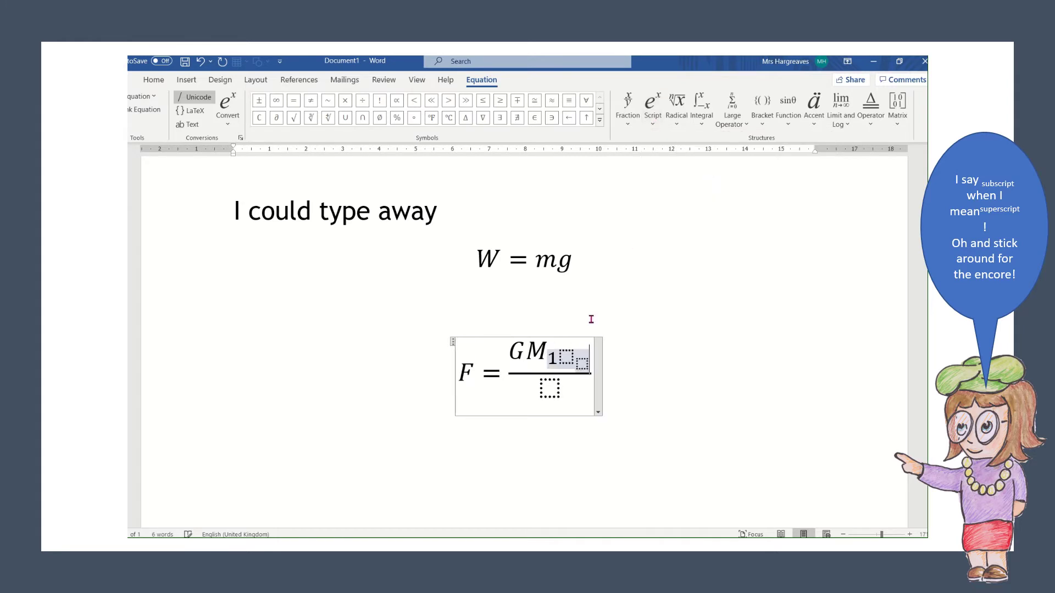
click(569, 354)
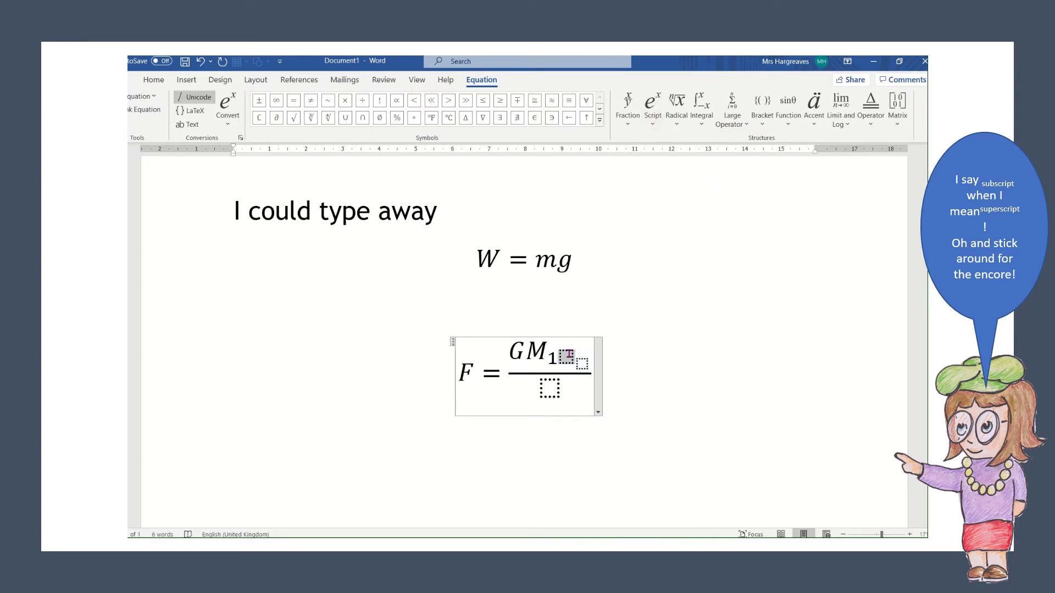
key(BackSpace)
key(BackSpace)
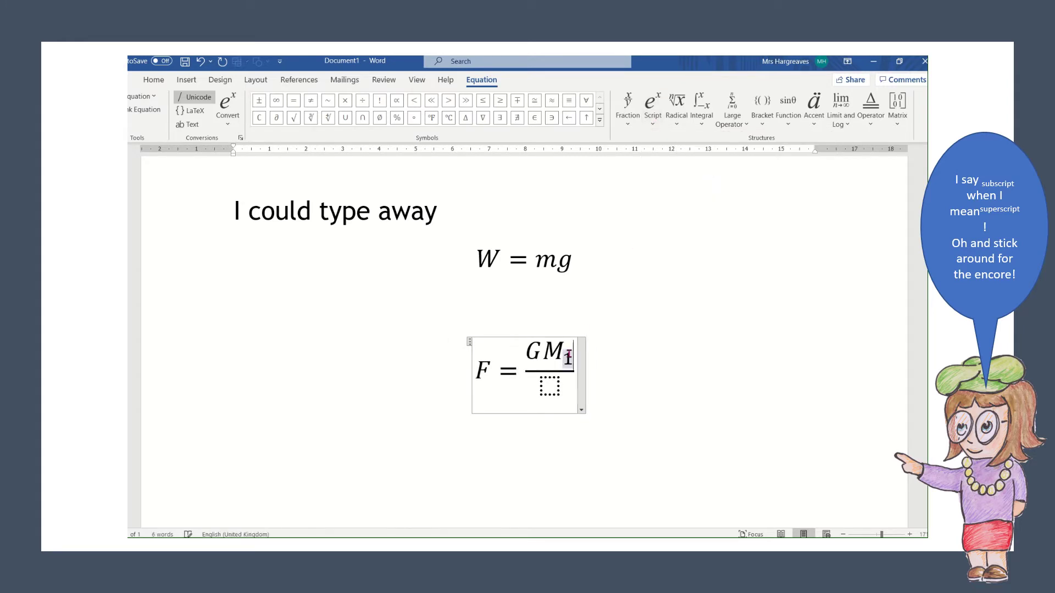
click(568, 357)
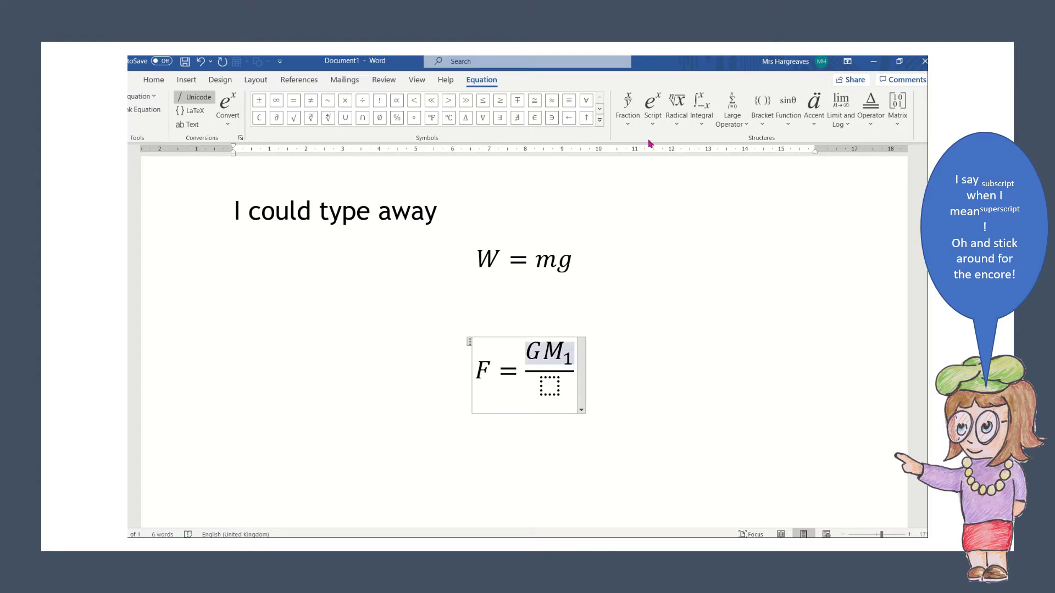
click(659, 106)
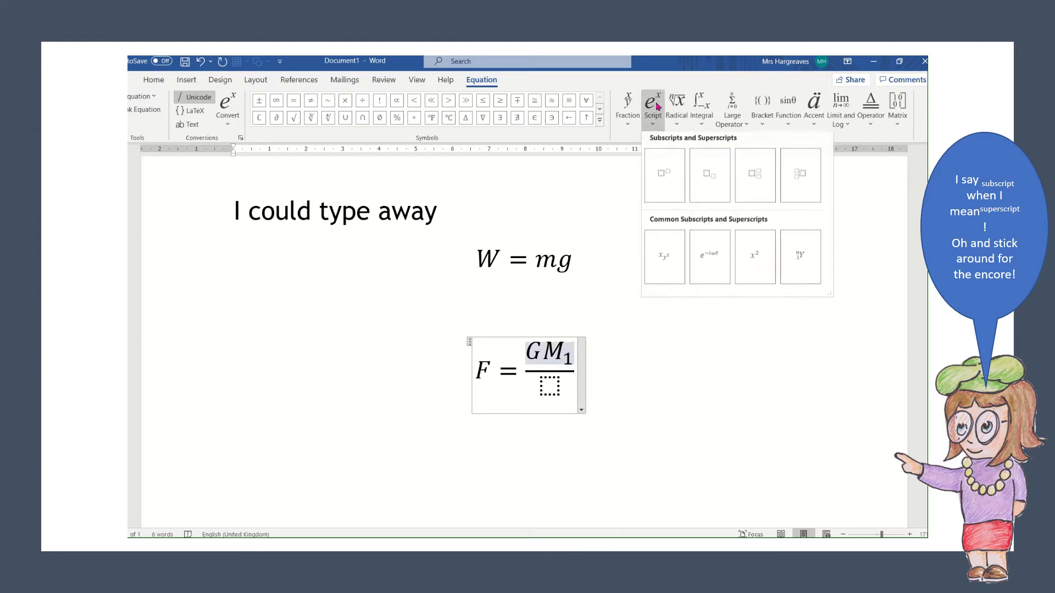
click(707, 176)
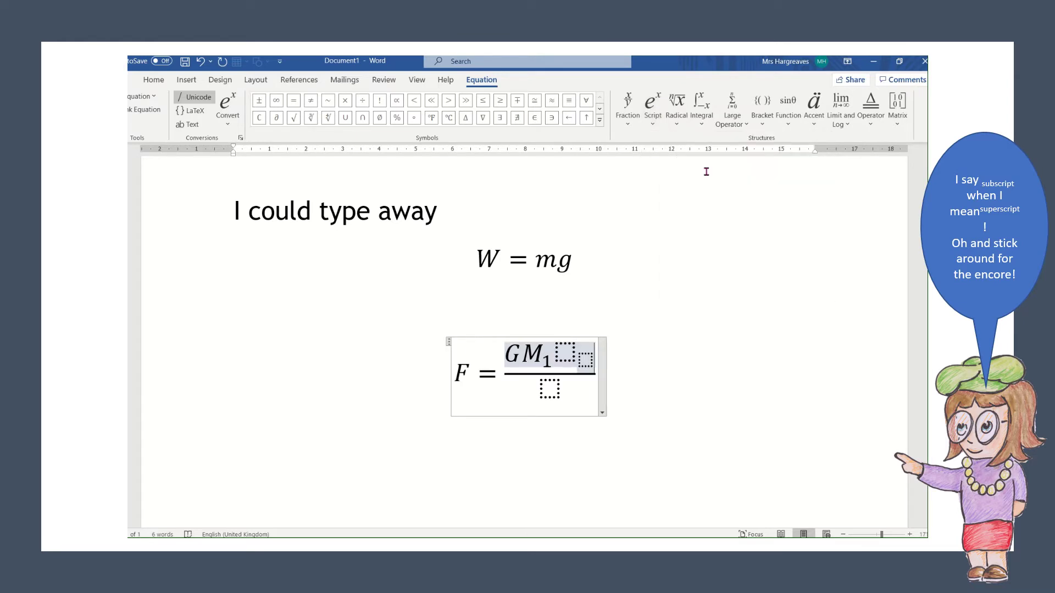
text(2)
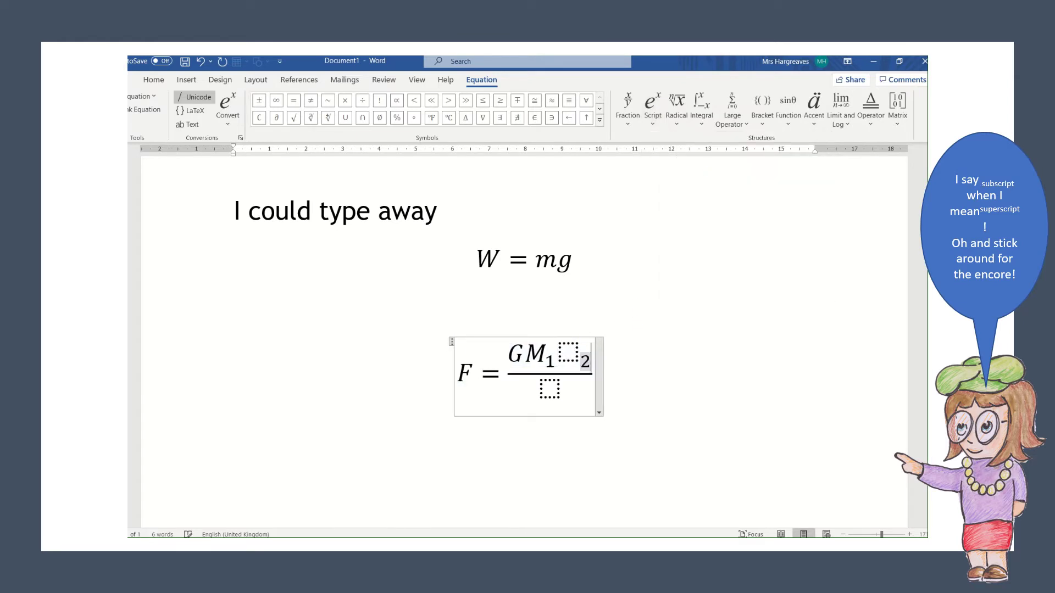
key(Left)
key(Left)
text(M)
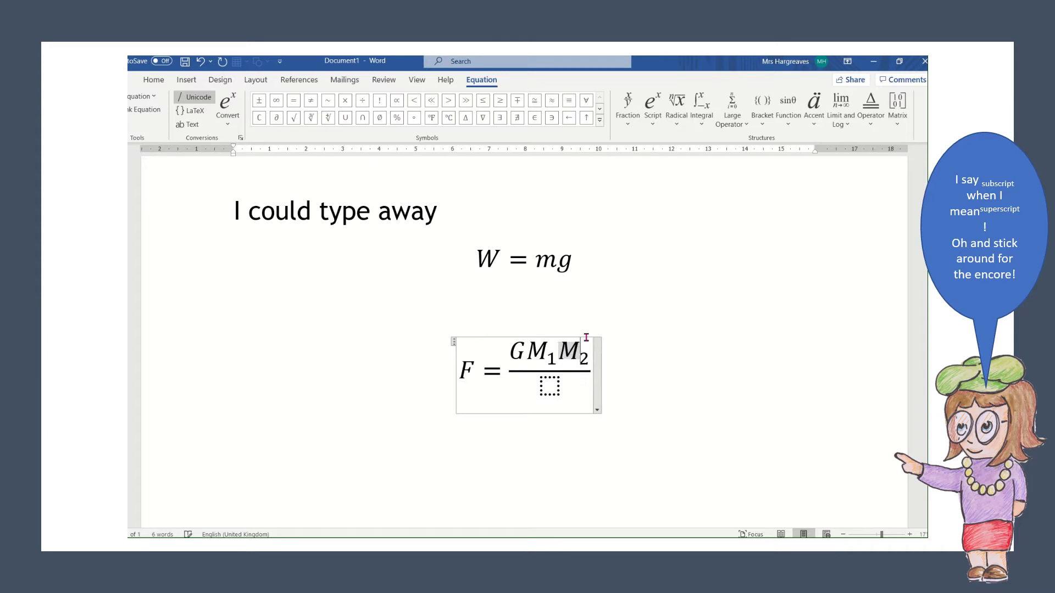
Put r² in the denominator using a superscript template
click(548, 388)
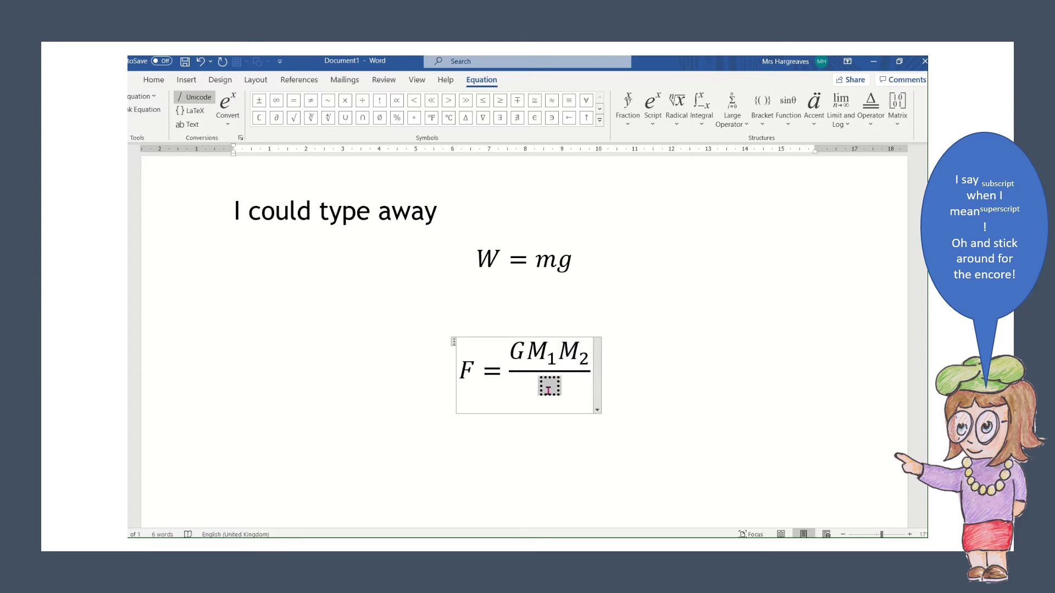
click(654, 117)
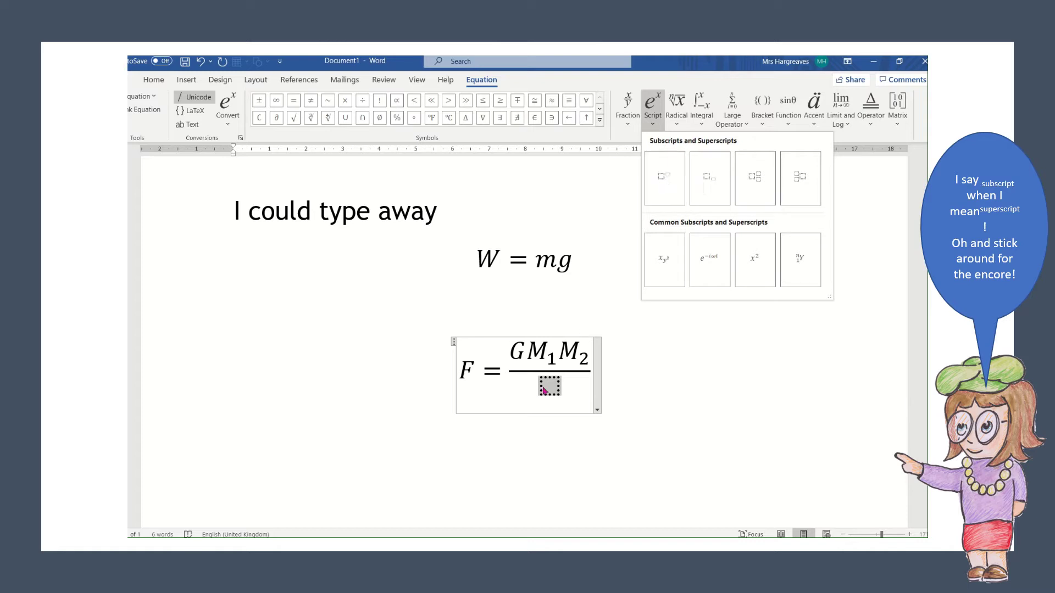
click(667, 174)
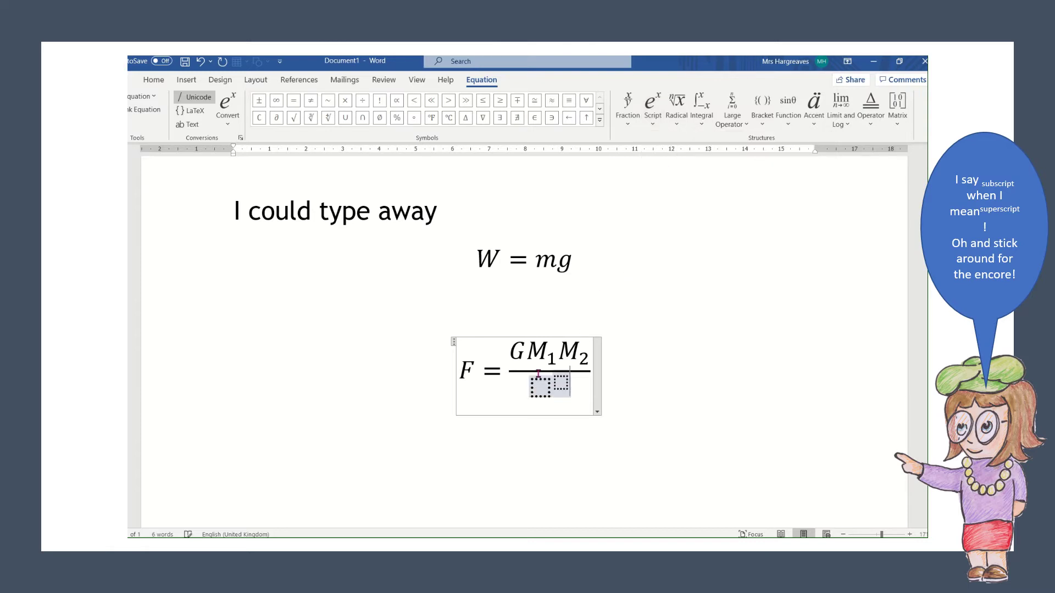
click(537, 387)
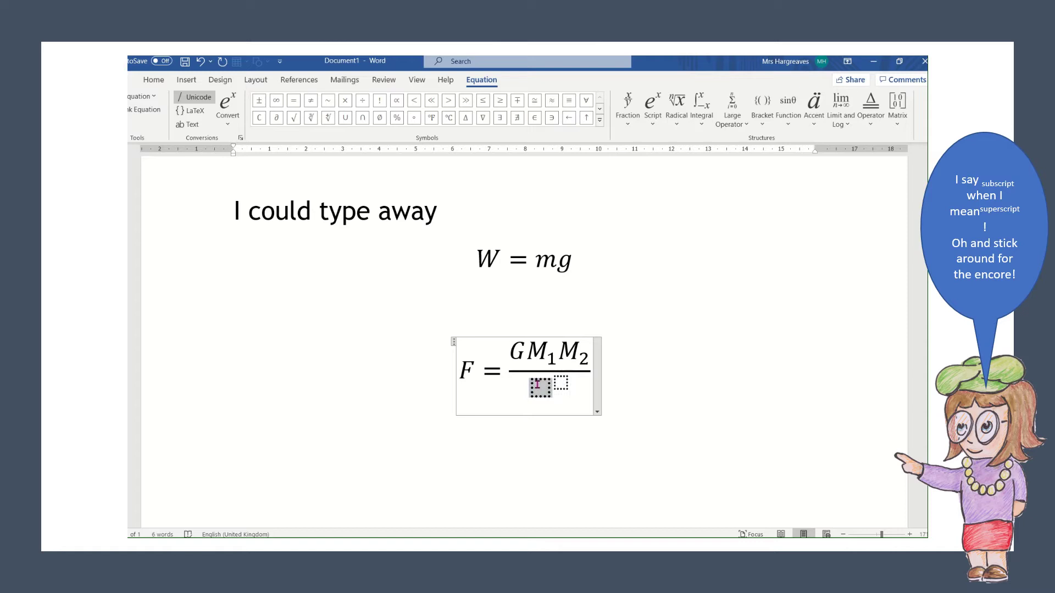
text(r2)
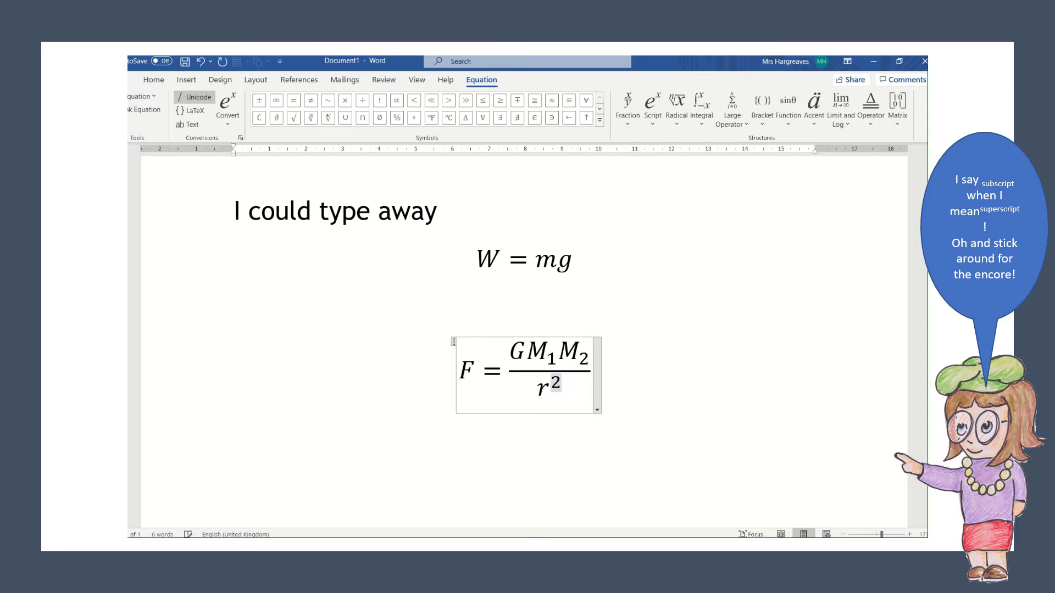
key(Right)
Exit the equation and start a new line beneath it
click(631, 372)
key(Return)
key(Return)
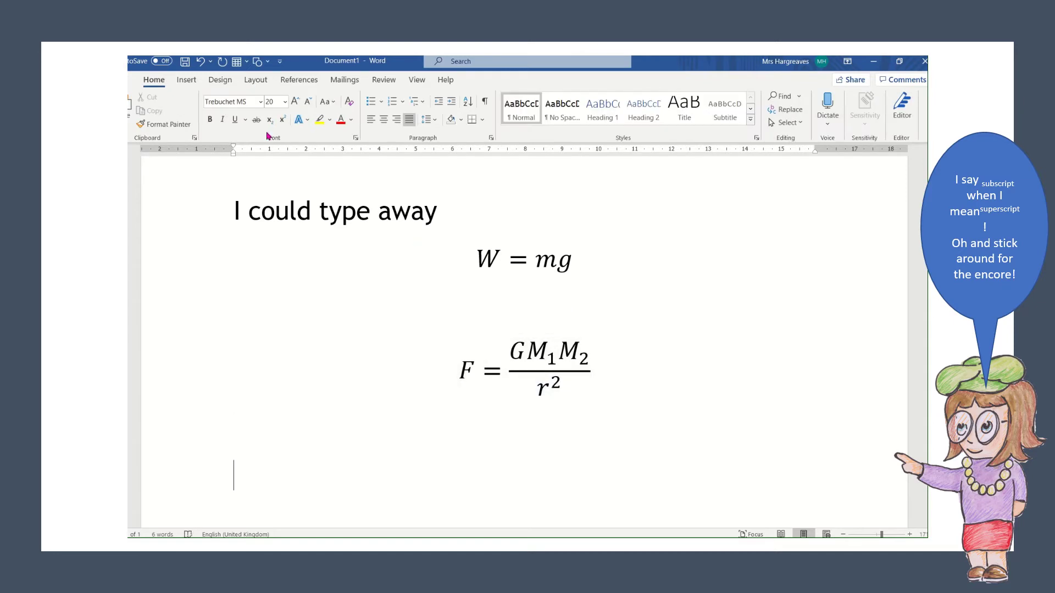
click(193, 81)
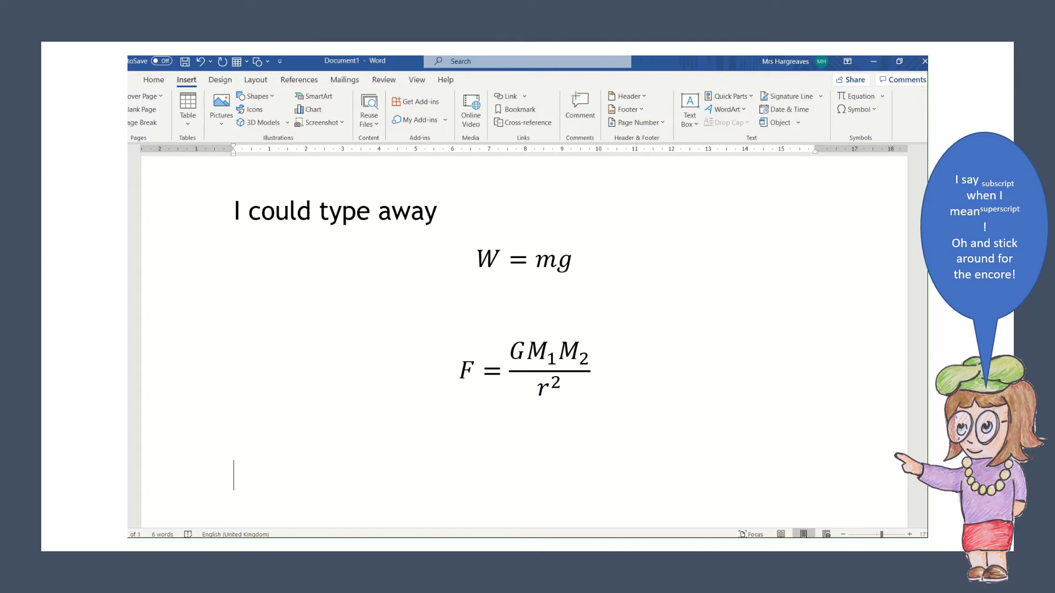
click(884, 543)
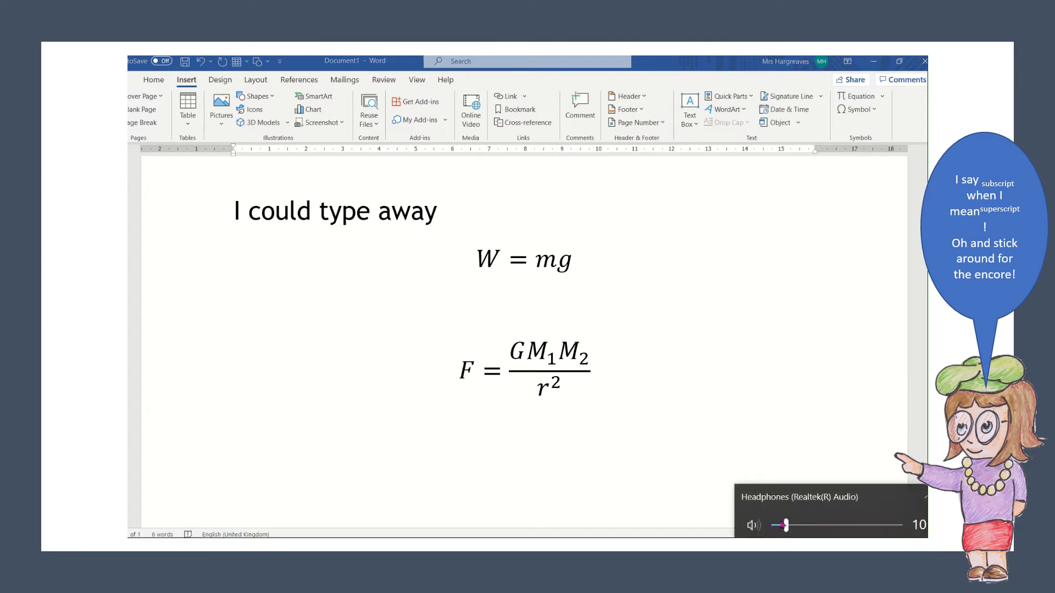
drag(784, 526, 888, 525)
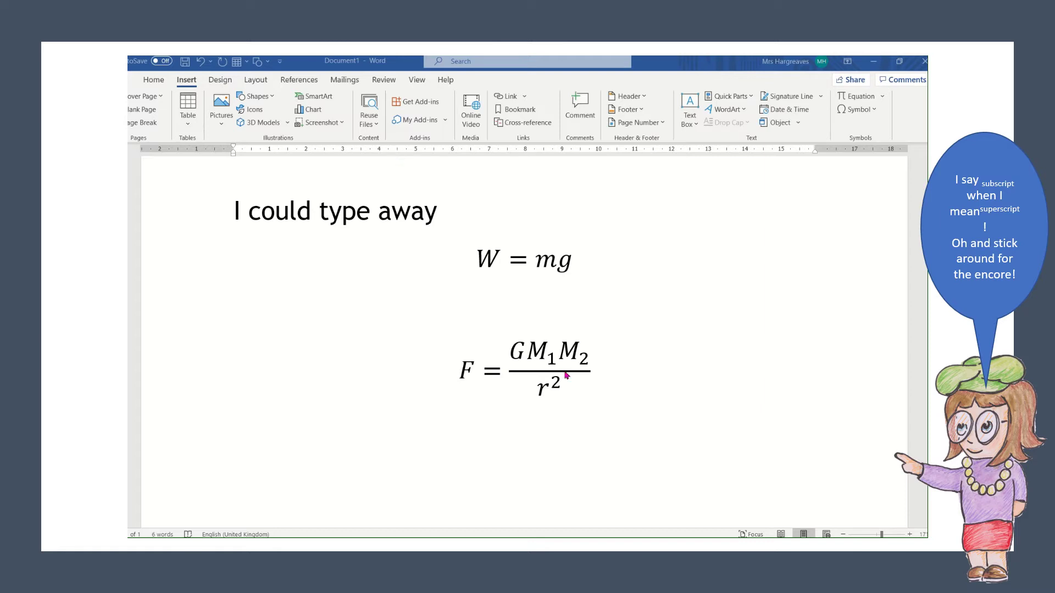
click(291, 477)
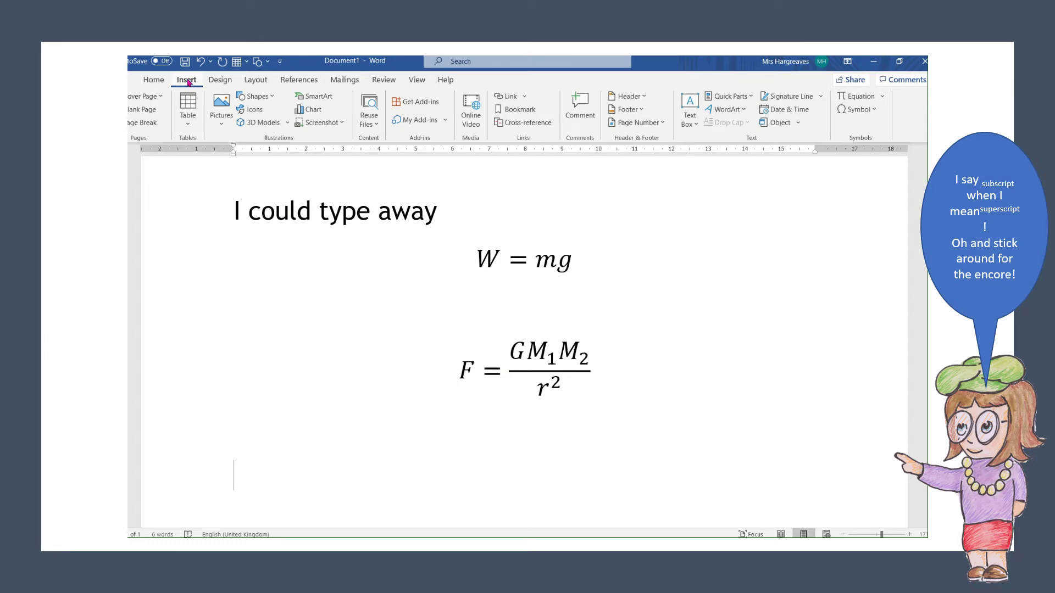
click(154, 80)
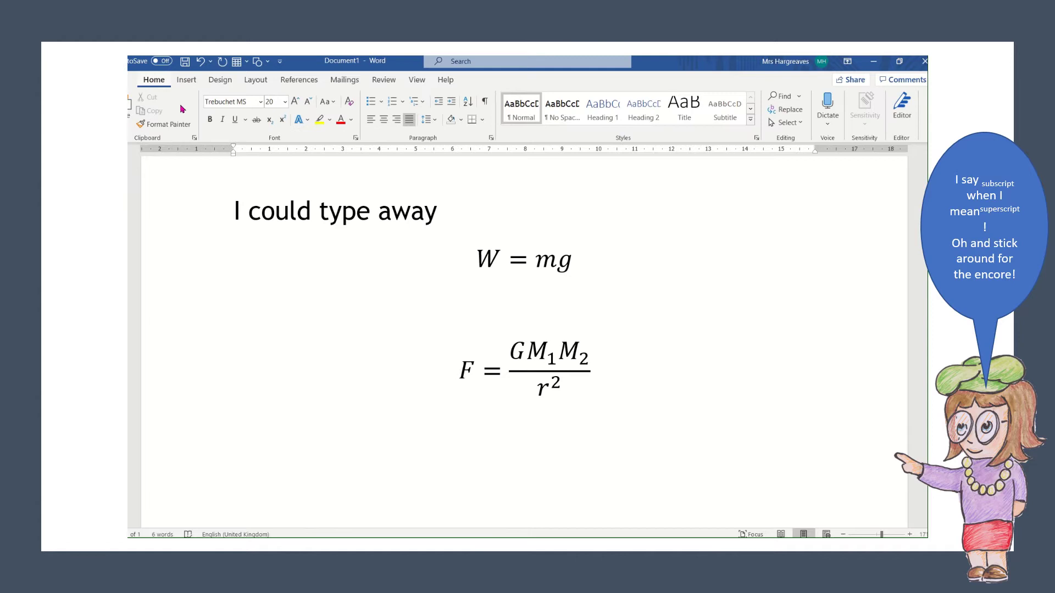
Type the units N/kg and Nkg⁻¹ with the −1 in superscript, then open the Font dialog
text(M)
key(BackSpace)
text(N/kg)
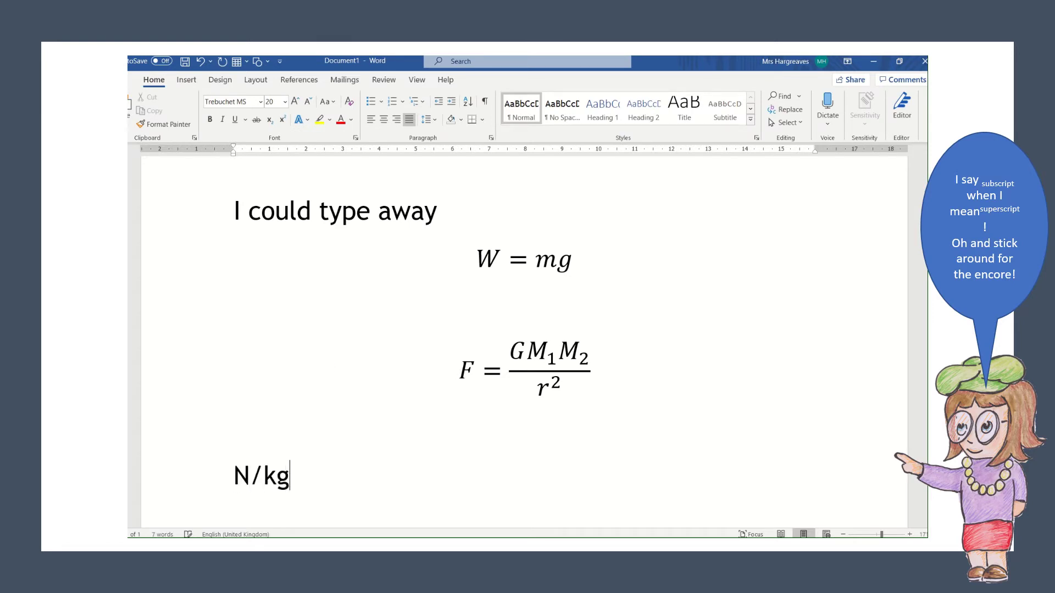
text(   Nkg)
scroll(336, 235, down, 1)
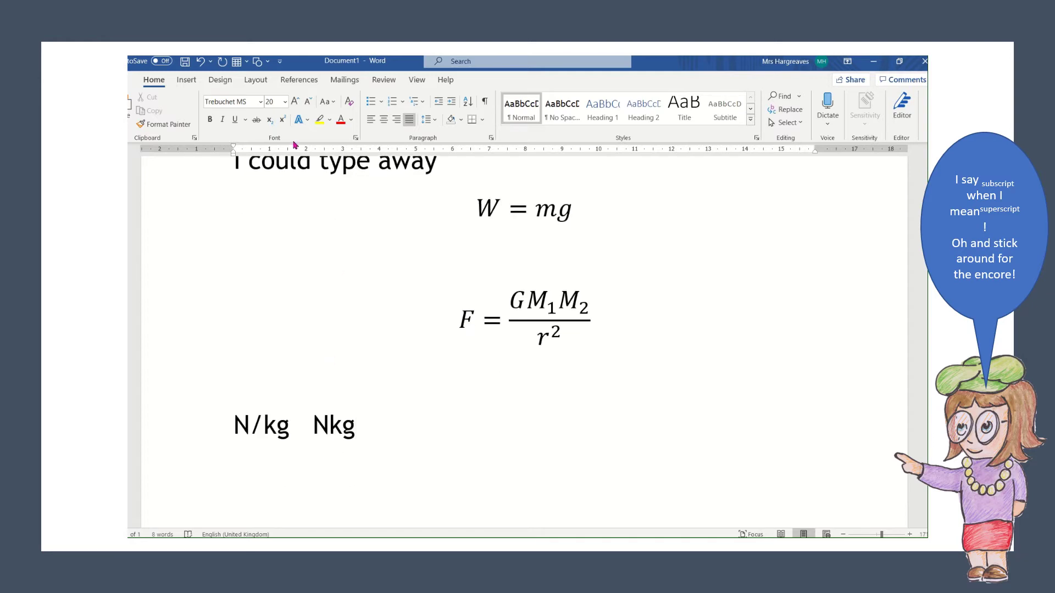
click(284, 123)
text(-1)
click(281, 121)
click(355, 141)
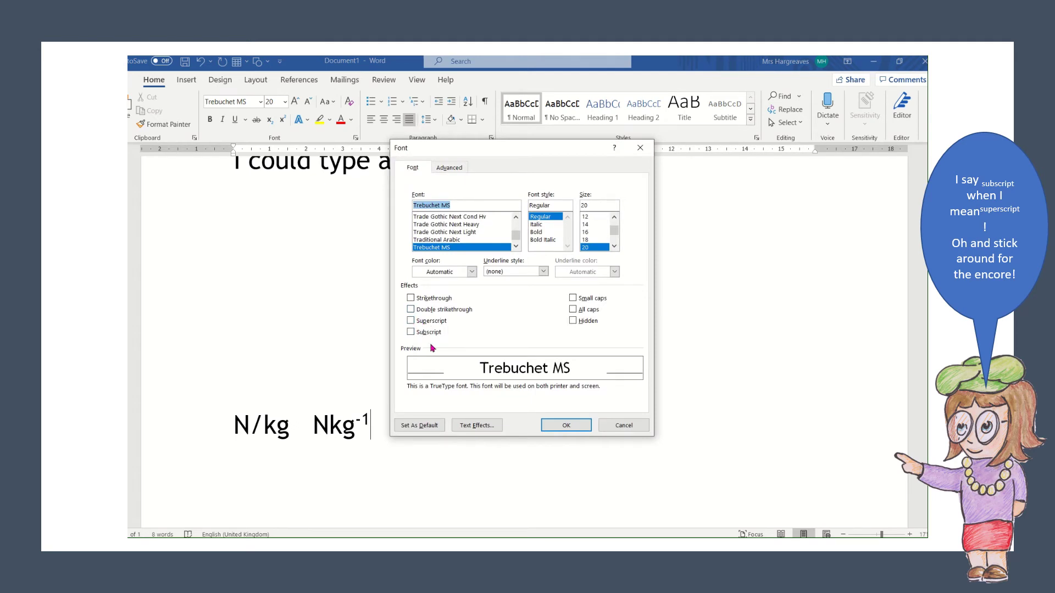
Add kg m⁻³ with a superscript −3, then type kg on a new line
click(561, 428)
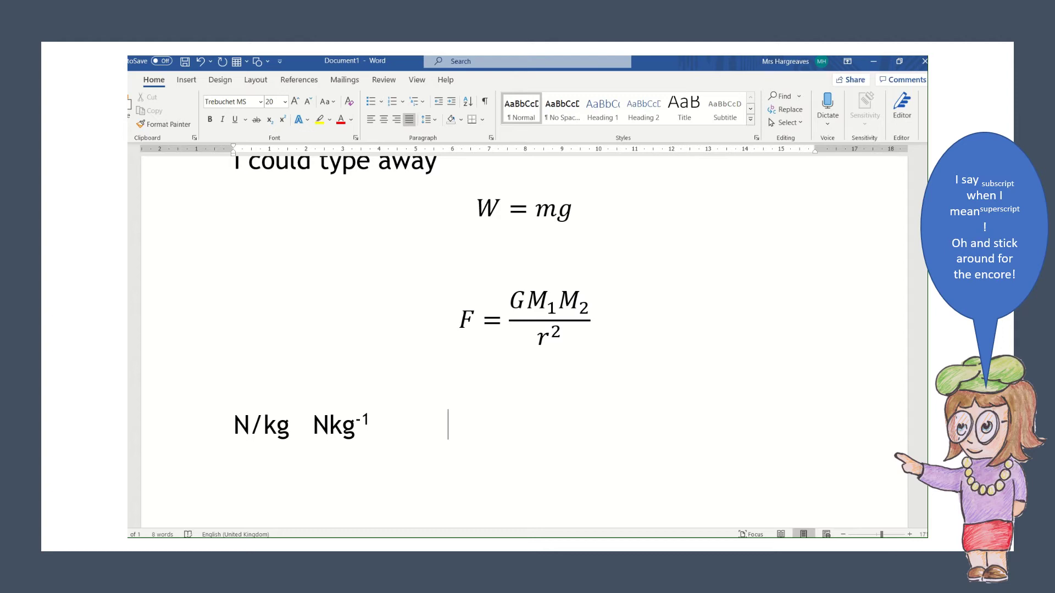
text(kg m)
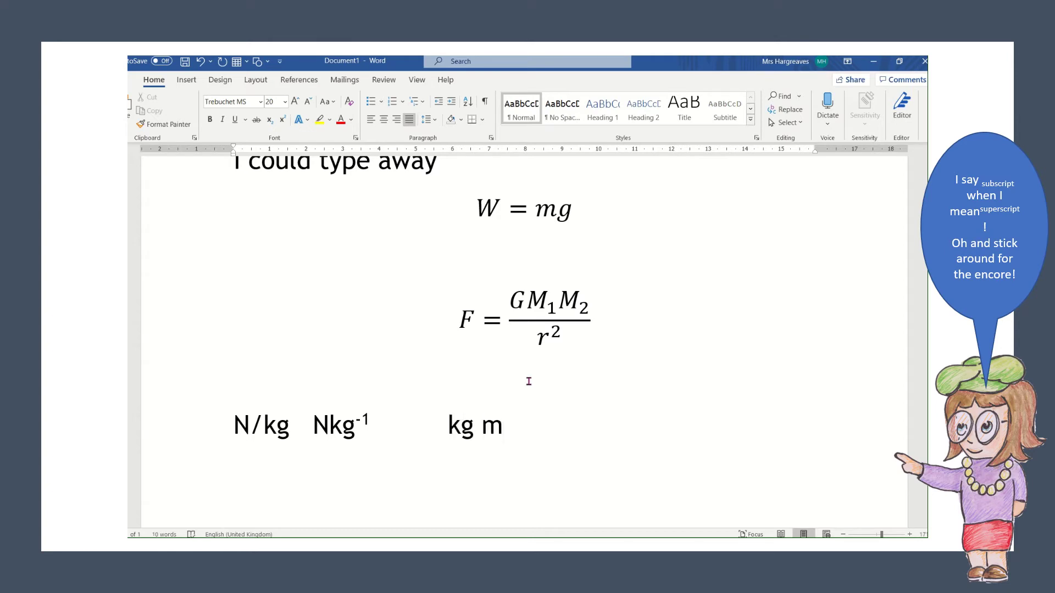
click(282, 120)
text(-3)
text(kg)
Type Kg m-3 as normal text and convert the line into an equation
key(shift+Left)
key(shift+Left)
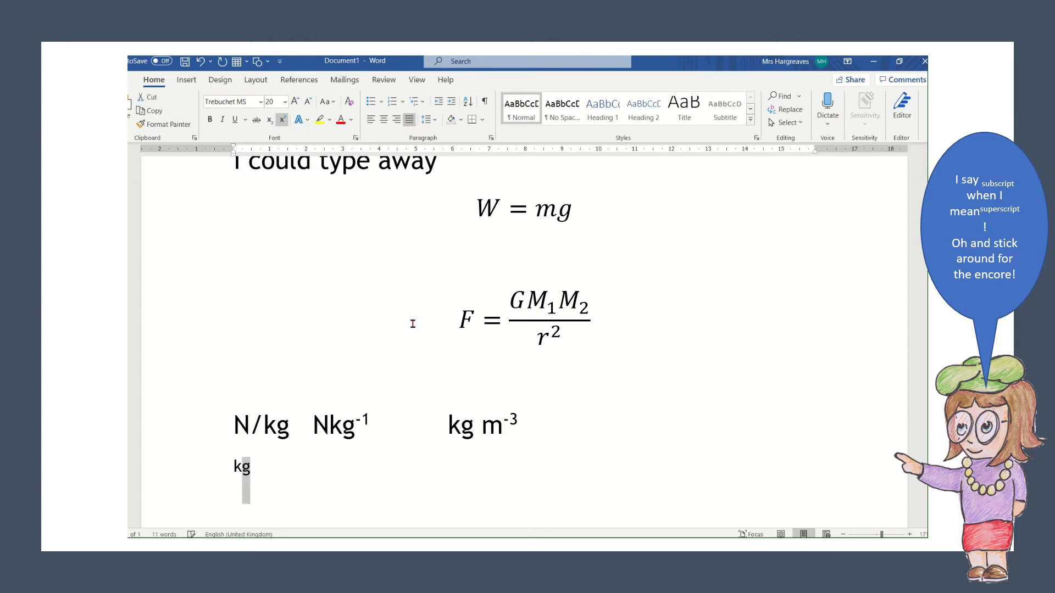
click(281, 120)
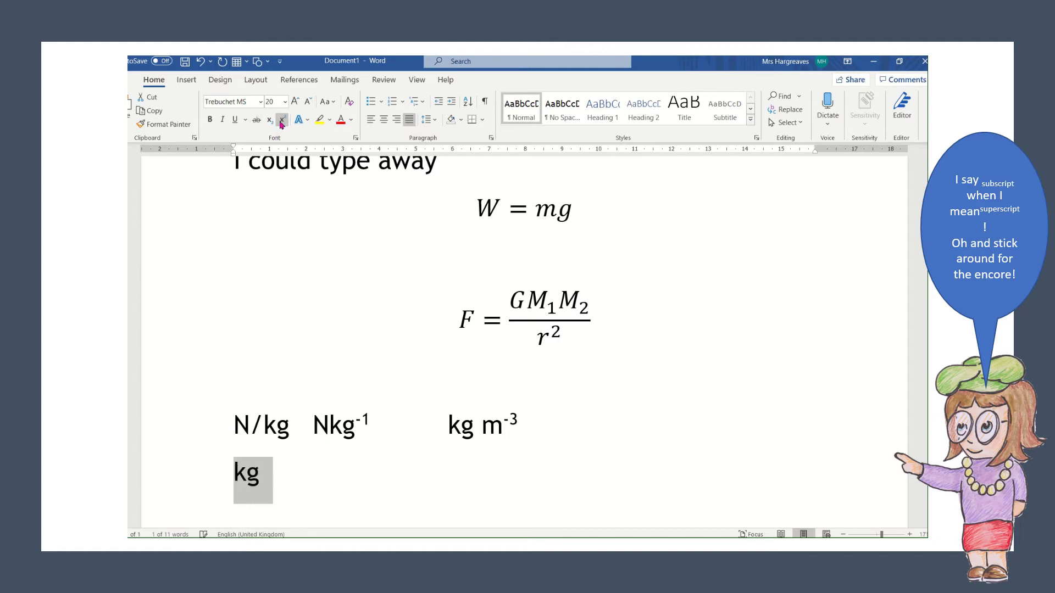
click(263, 478)
text(m)
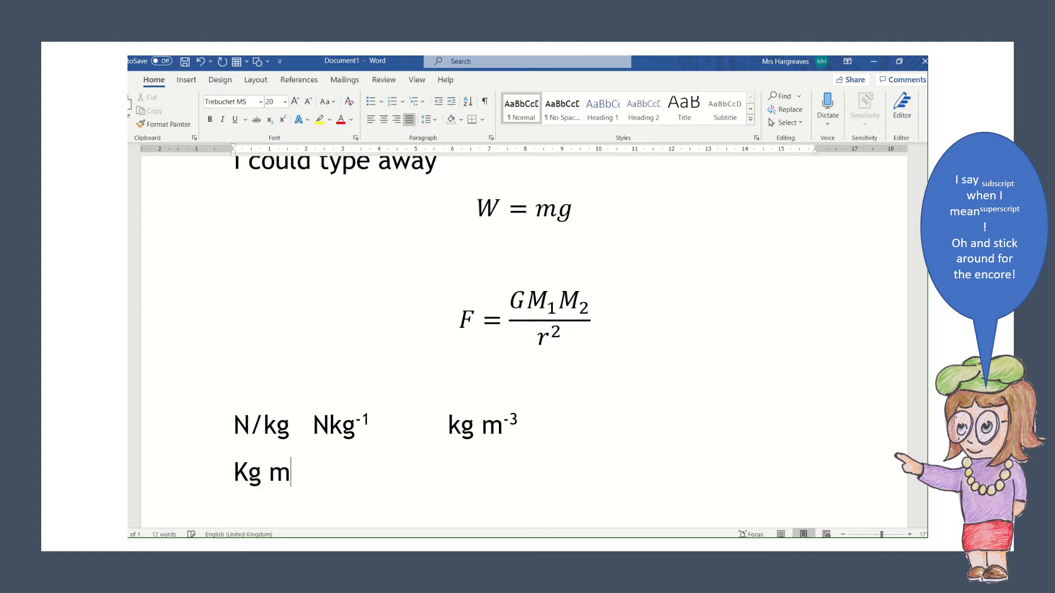
text(-3)
click(230, 469)
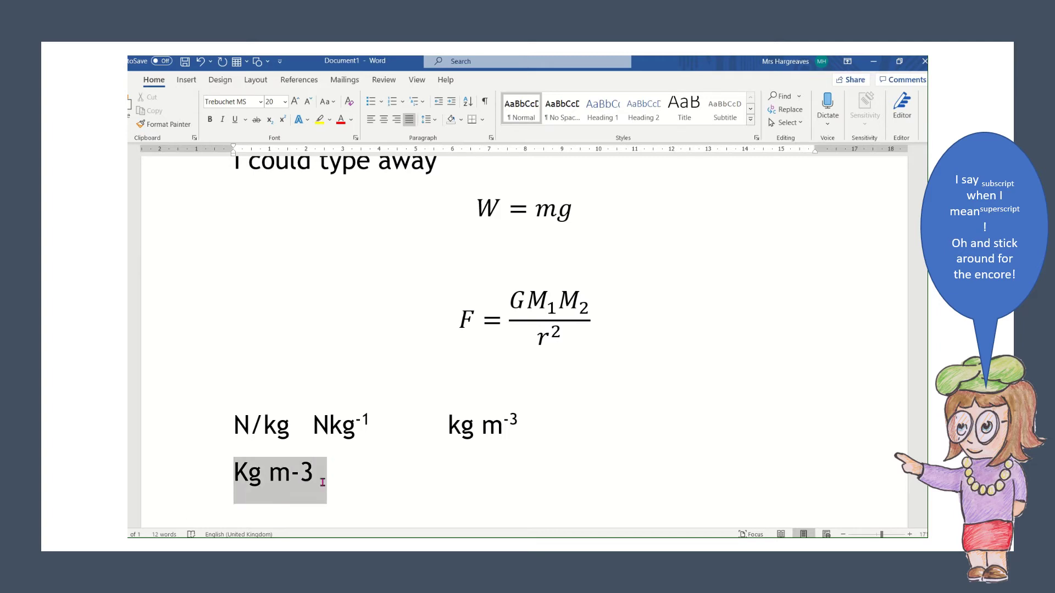
click(186, 79)
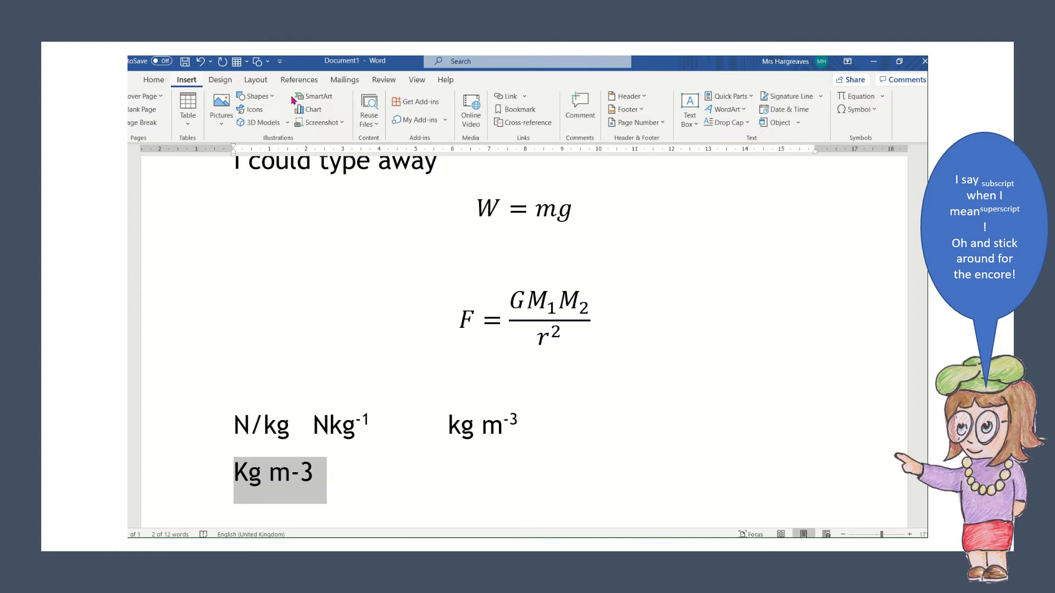
click(856, 97)
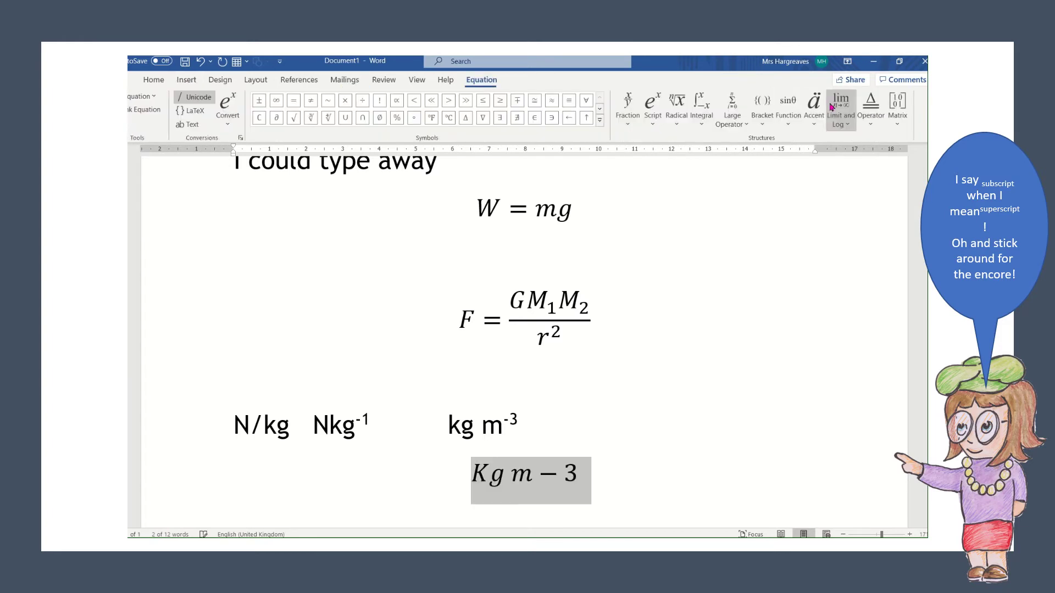
Make −3 a superscript exponent of m inside the equation
click(515, 481)
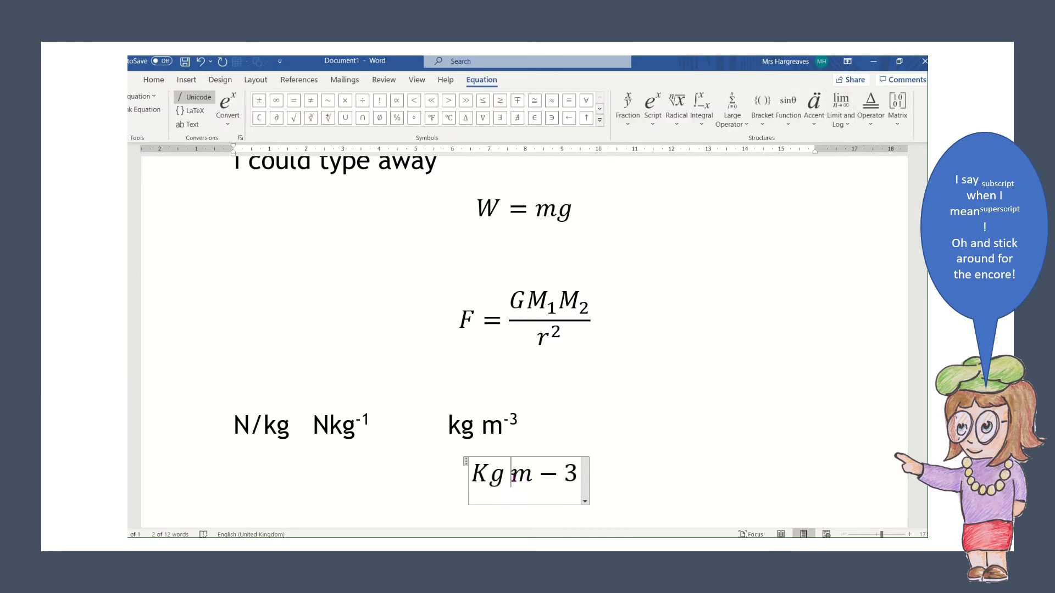
drag(511, 479, 573, 469)
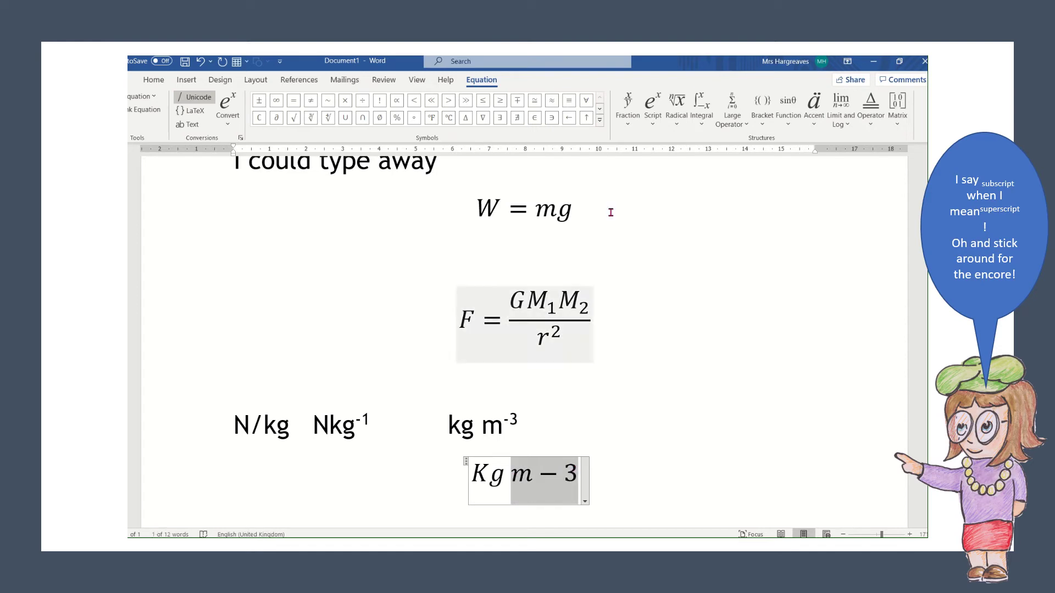
click(653, 125)
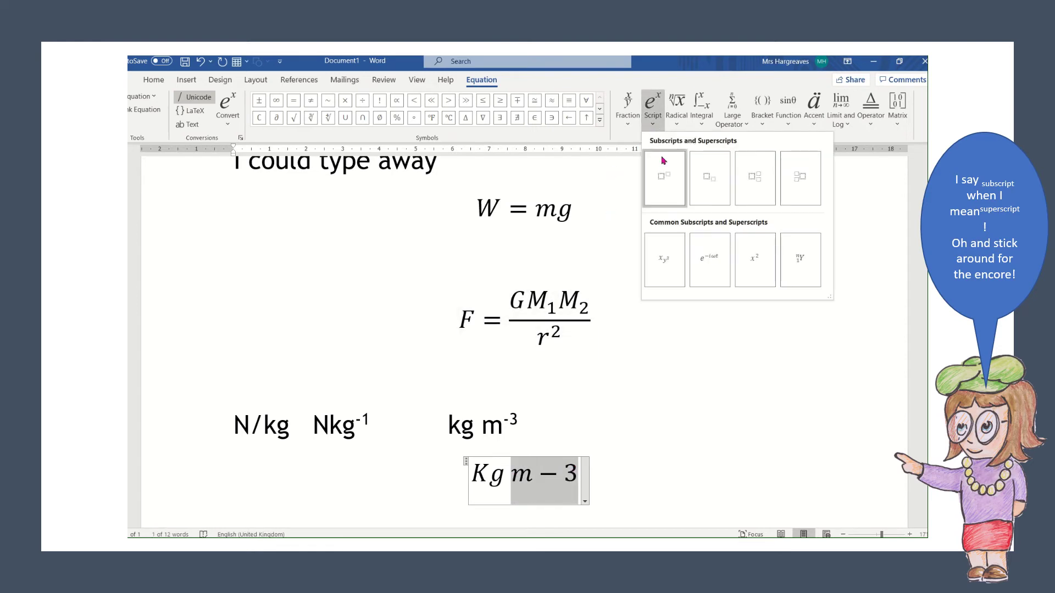
click(664, 173)
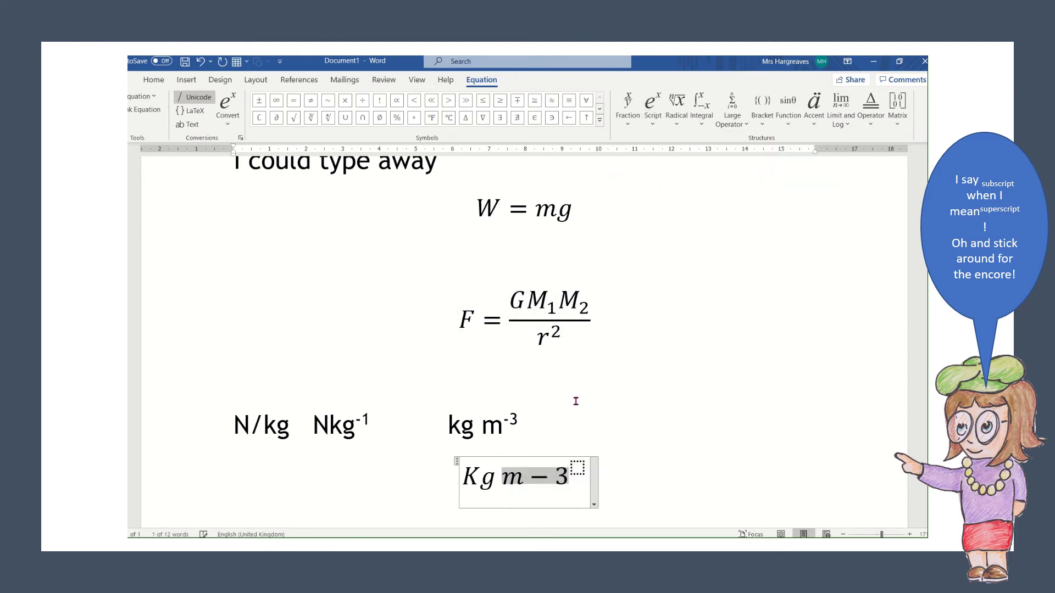
click(533, 477)
drag(526, 477, 576, 471)
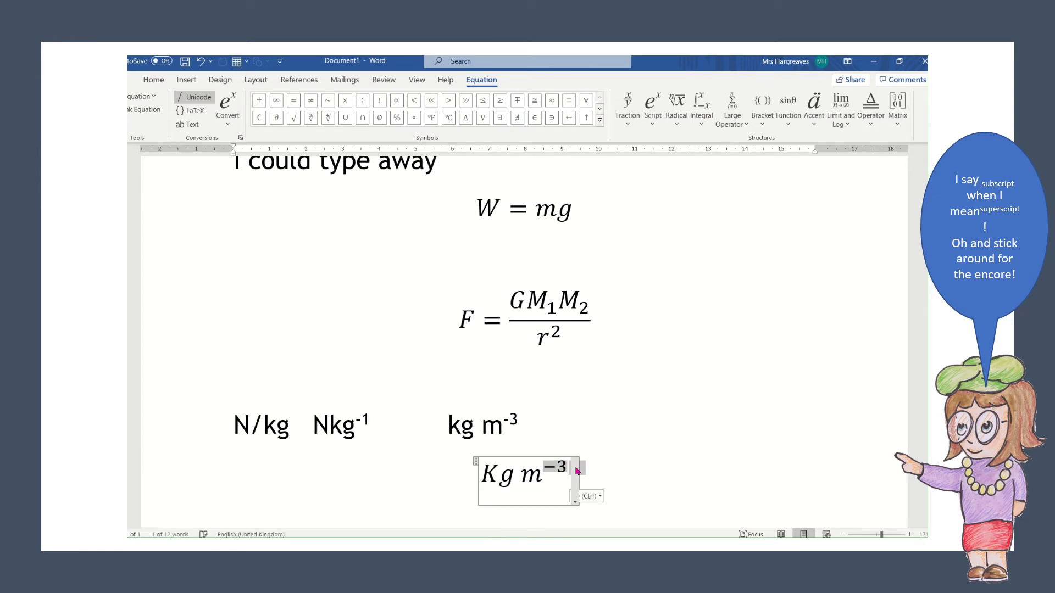
click(599, 464)
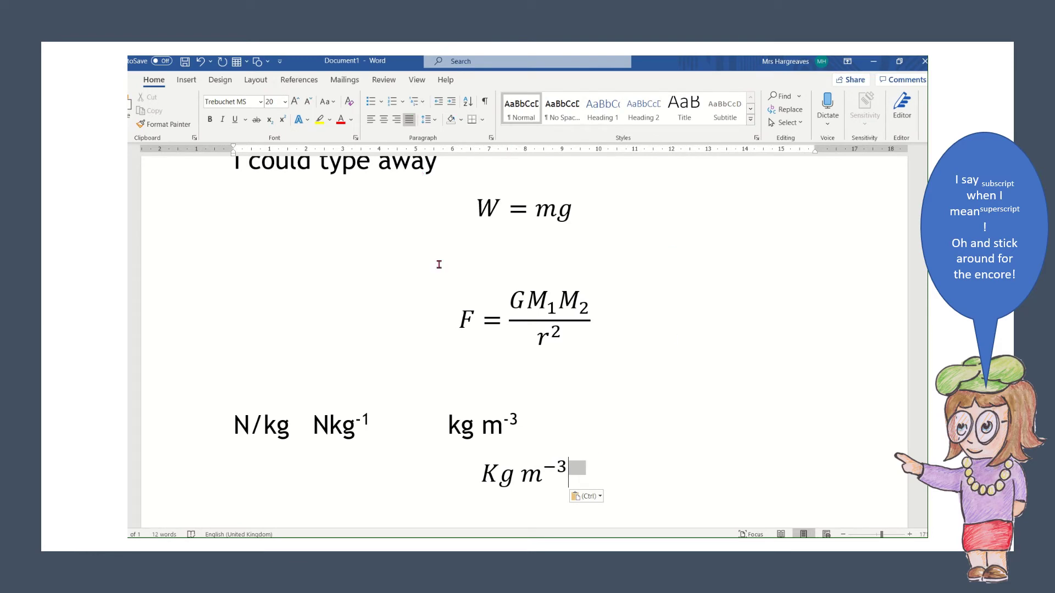
On a new line below the equation, open the More Symbols dialog
key(Return)
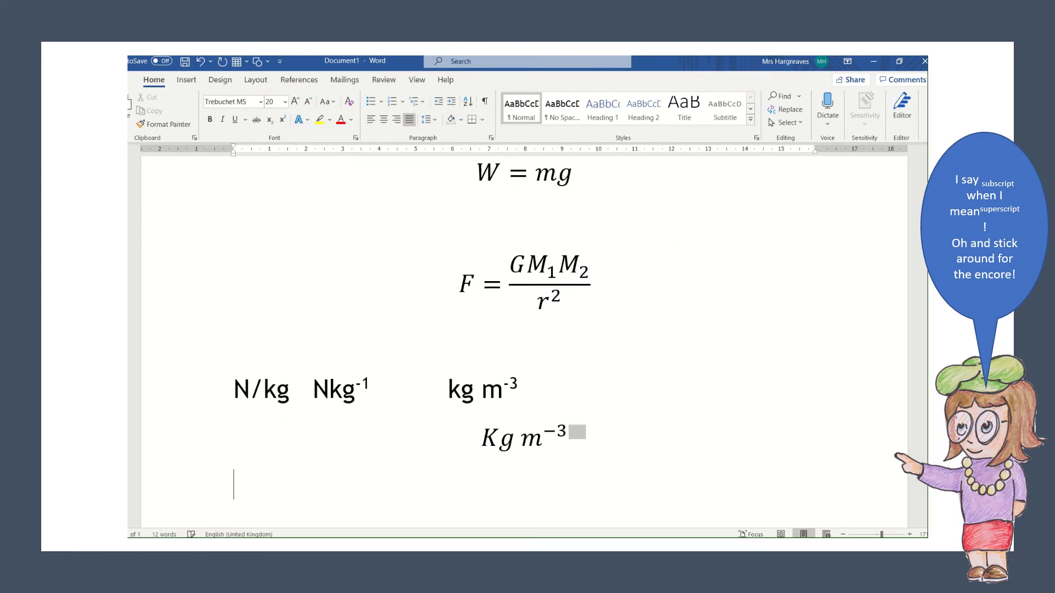
click(181, 82)
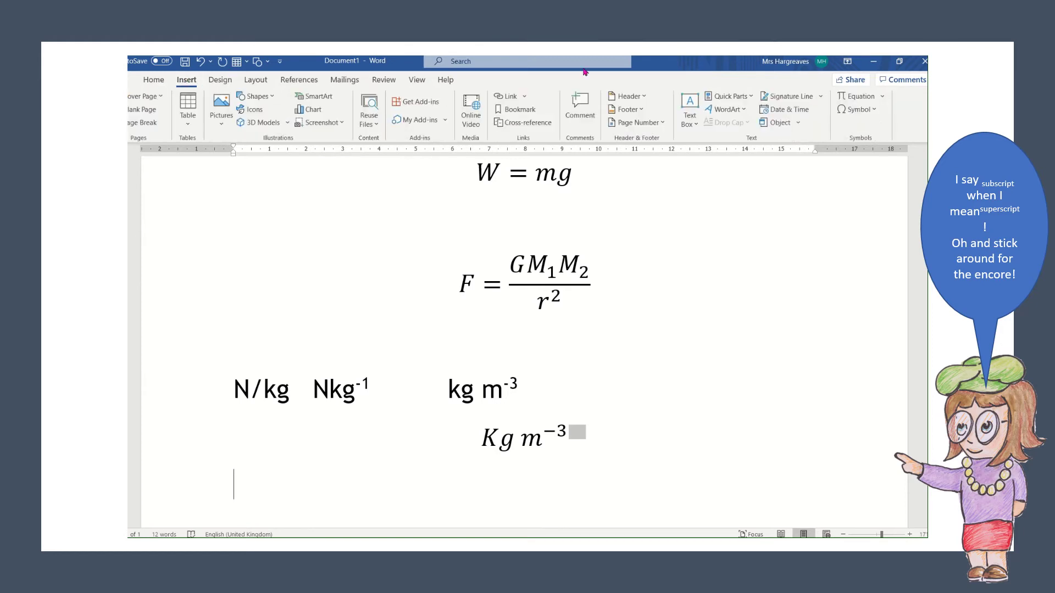
click(855, 112)
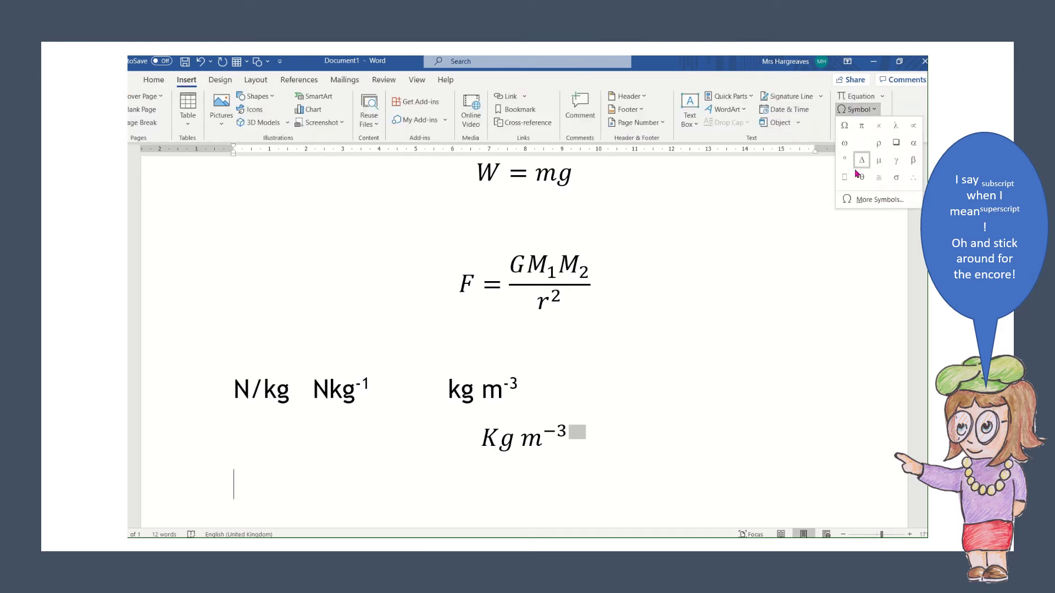
click(864, 201)
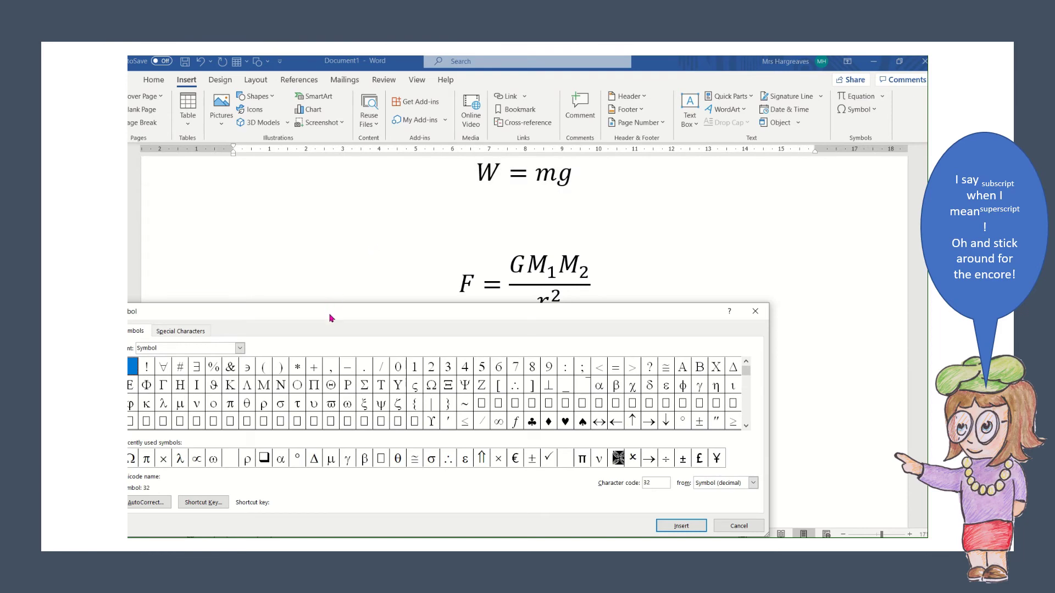
drag(331, 317, 443, 263)
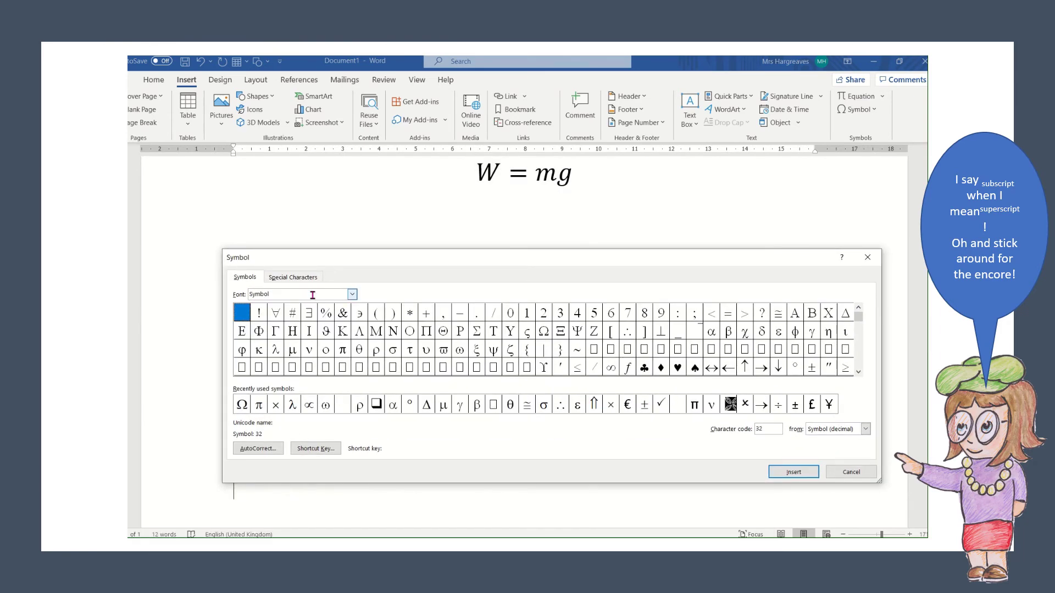
Insert the Greek letters Π, γ, α, β and δ
click(427, 331)
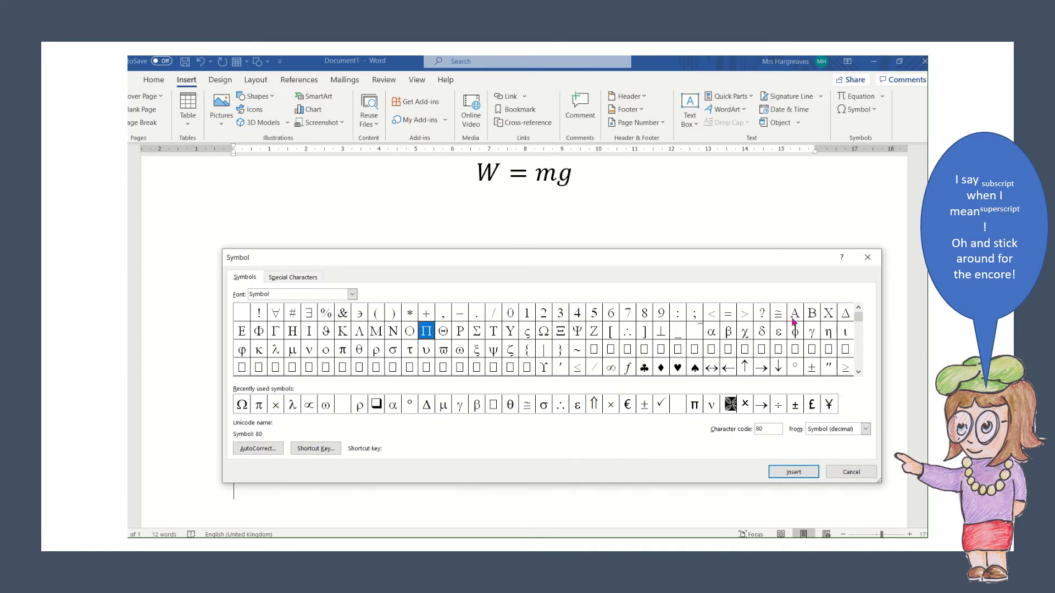
click(791, 473)
double_click(816, 333)
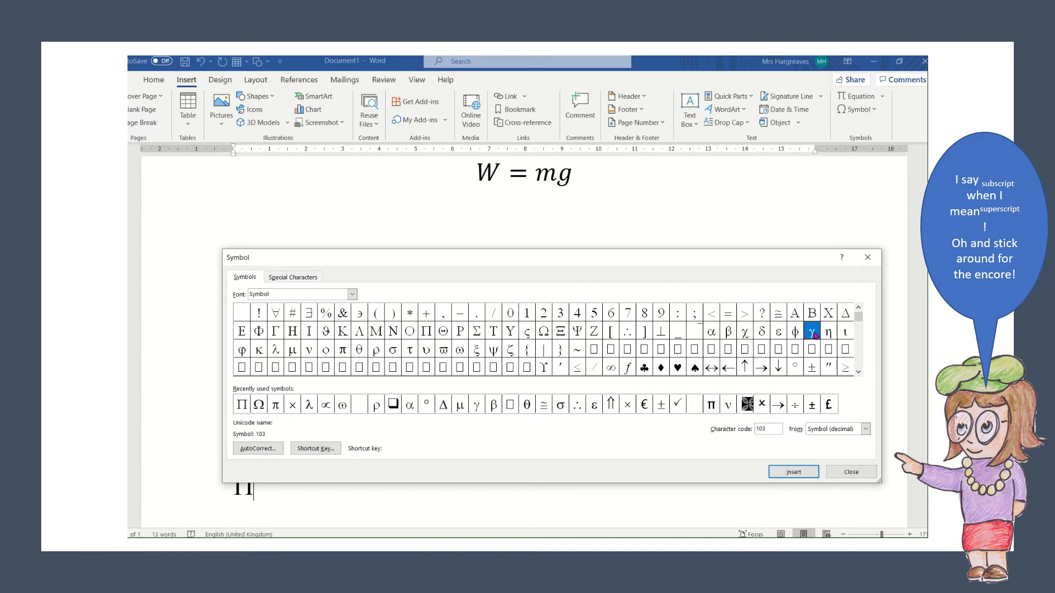
click(712, 335)
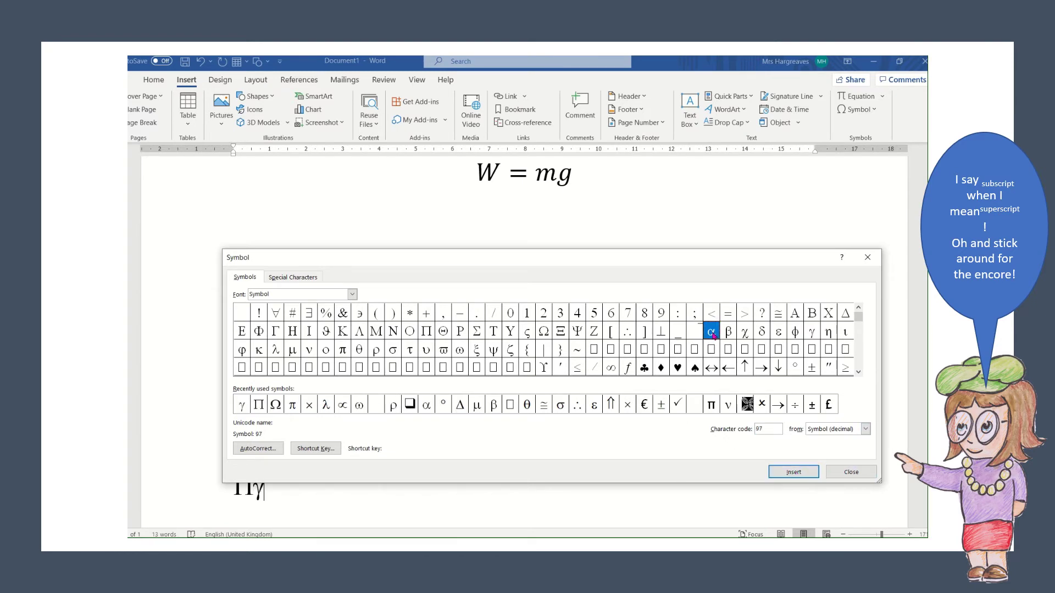
click(789, 473)
click(728, 332)
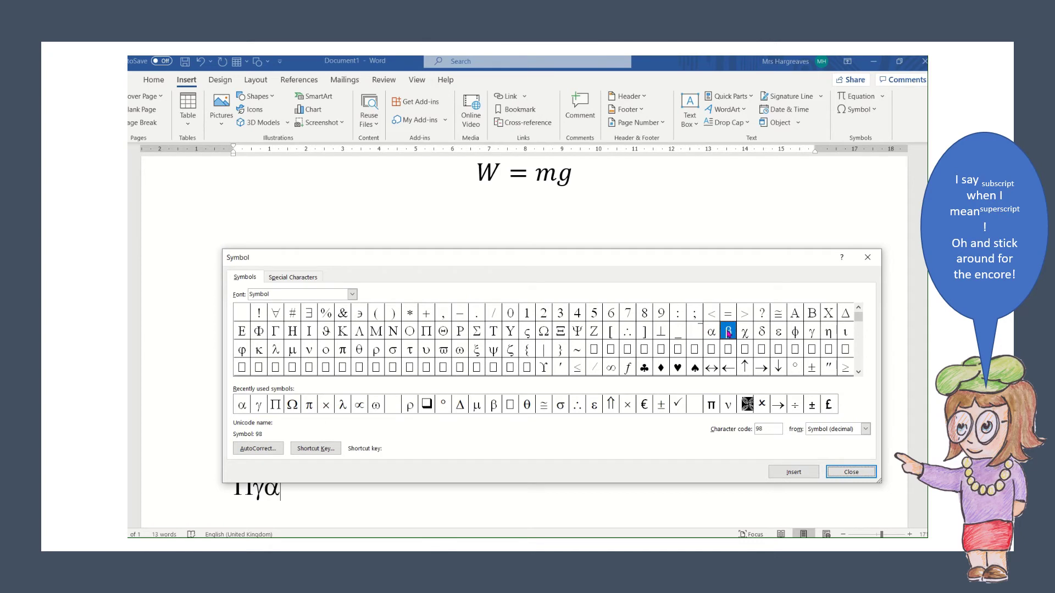
click(784, 474)
click(762, 333)
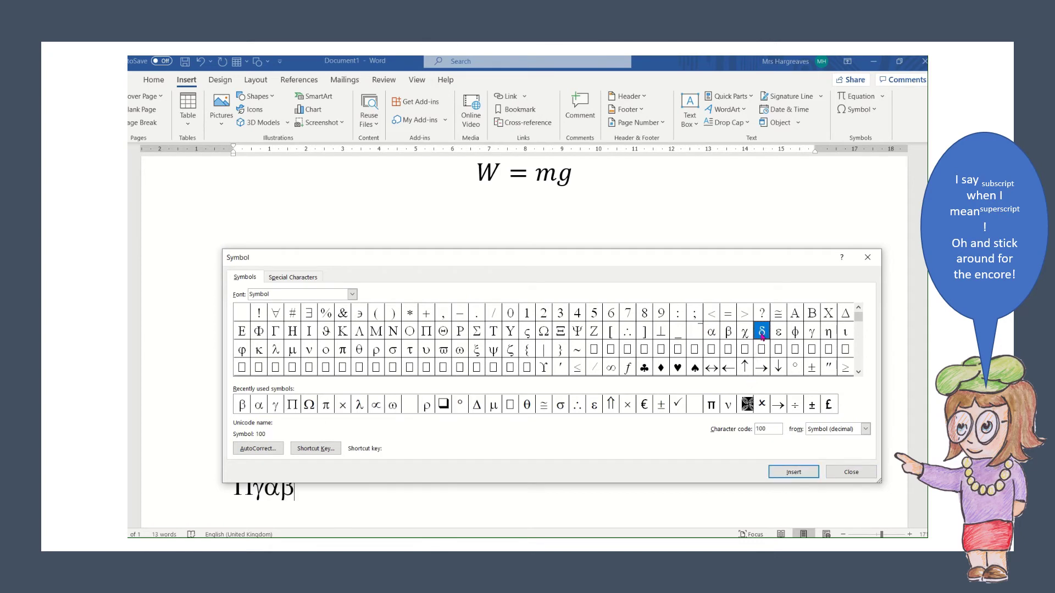
click(789, 473)
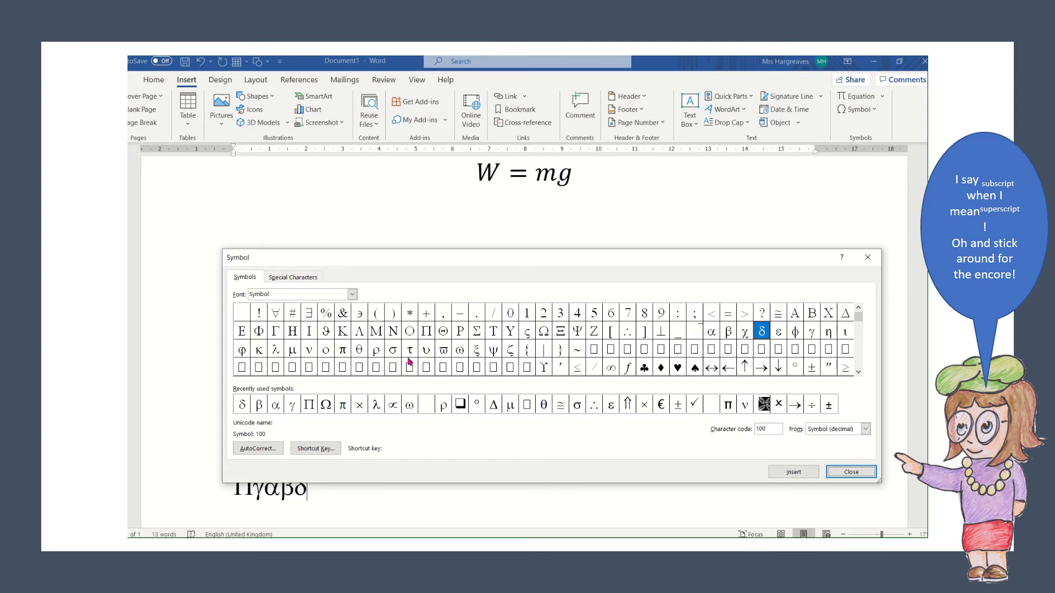
Insert π, λ and two ρ symbols after them
click(342, 351)
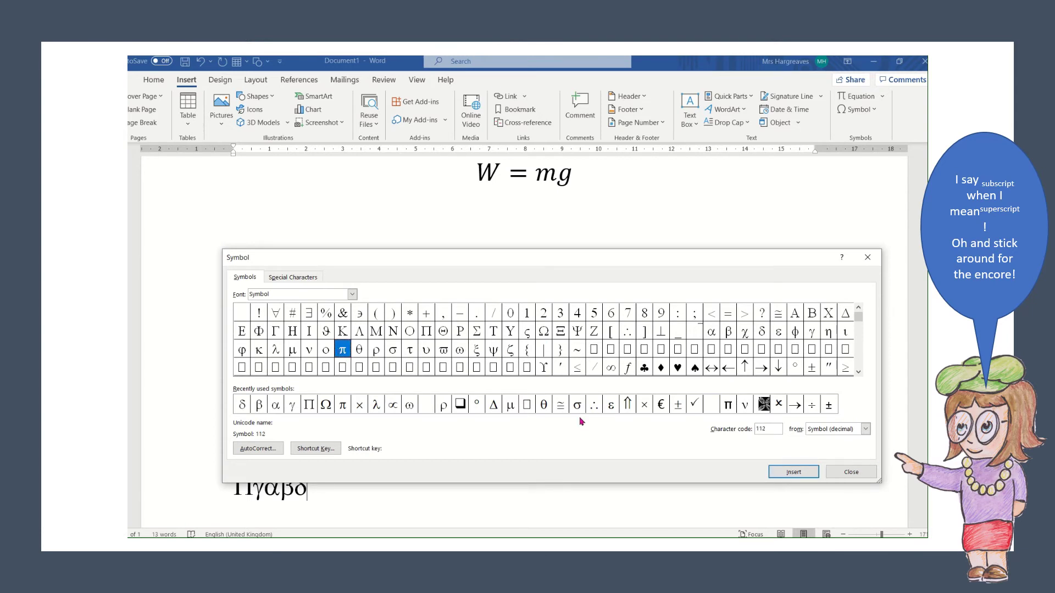
click(793, 472)
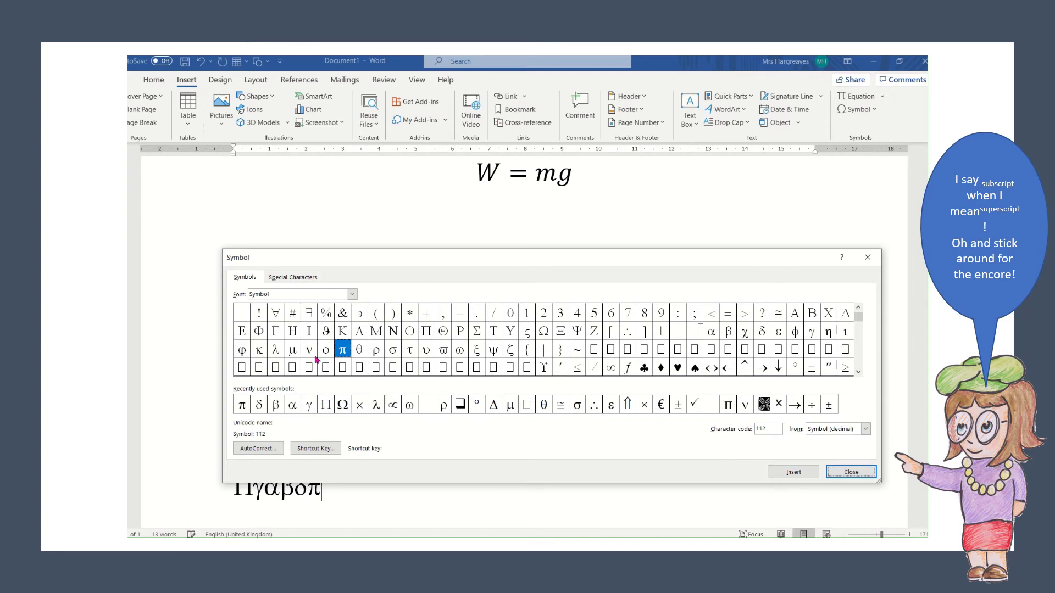
click(277, 351)
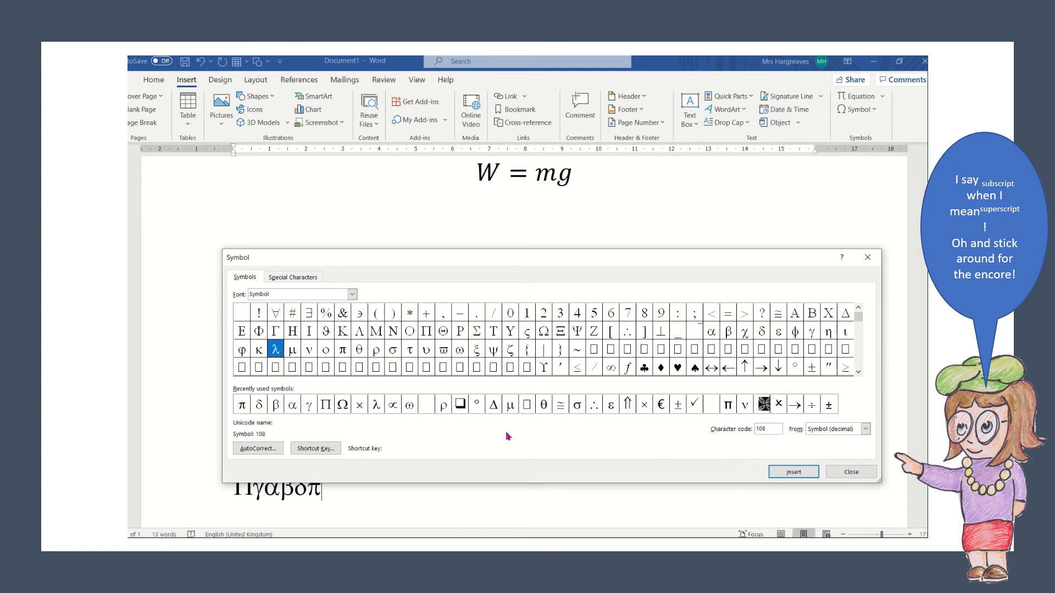
click(793, 472)
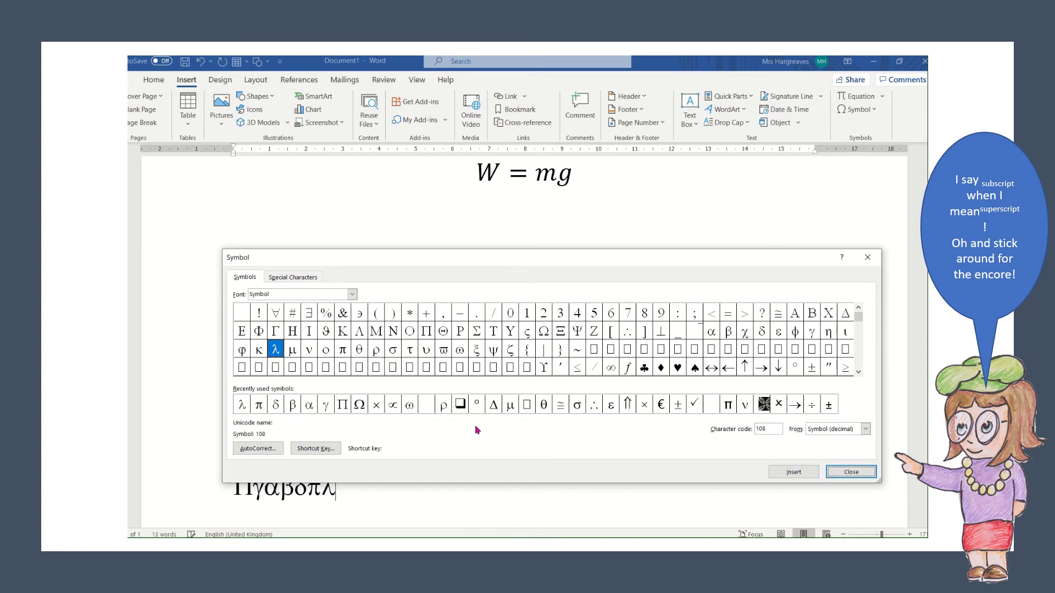
click(444, 406)
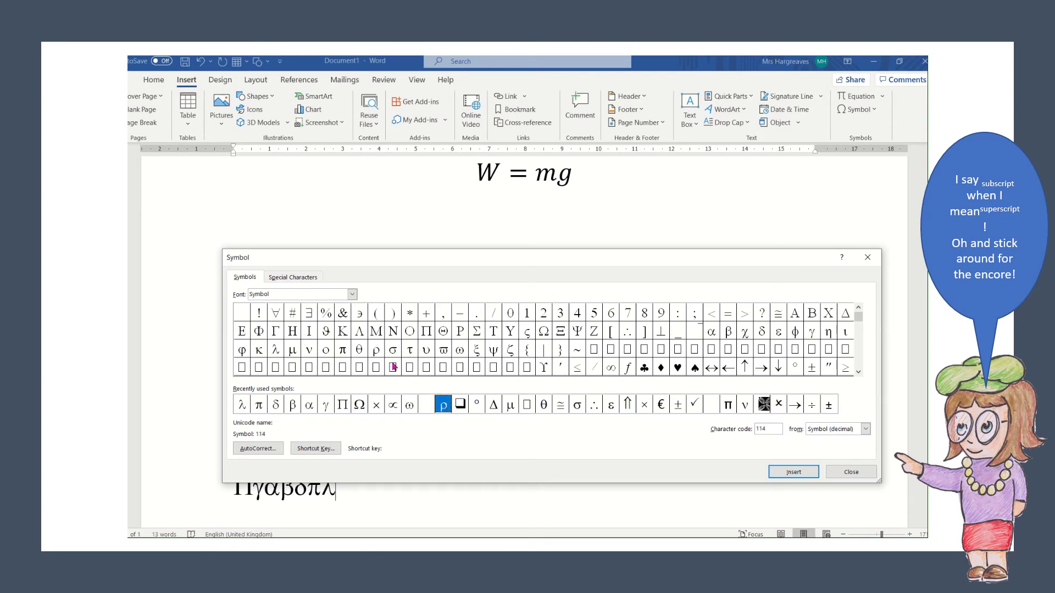
click(785, 473)
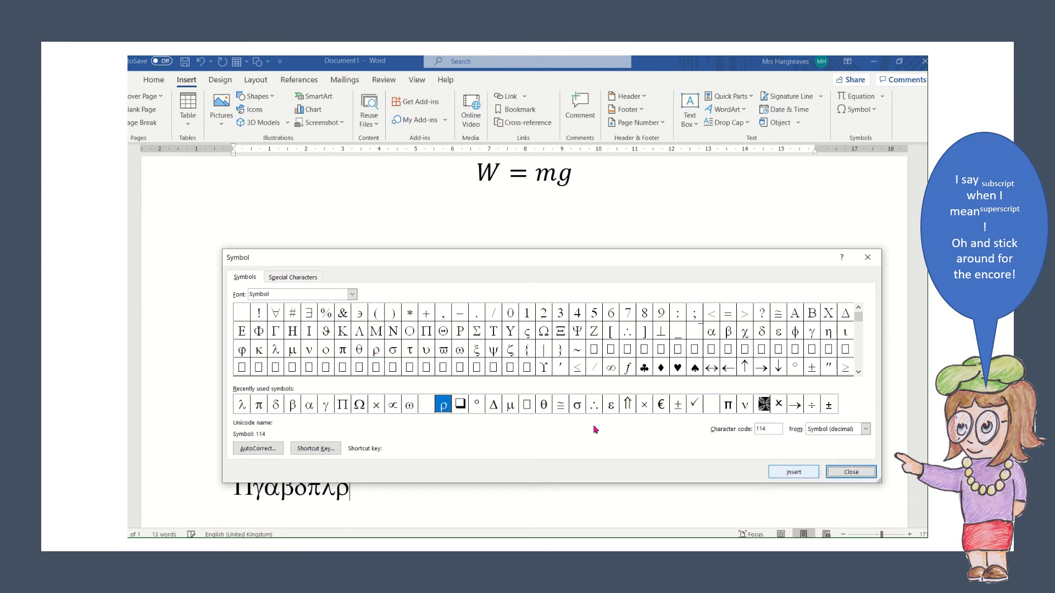
click(378, 352)
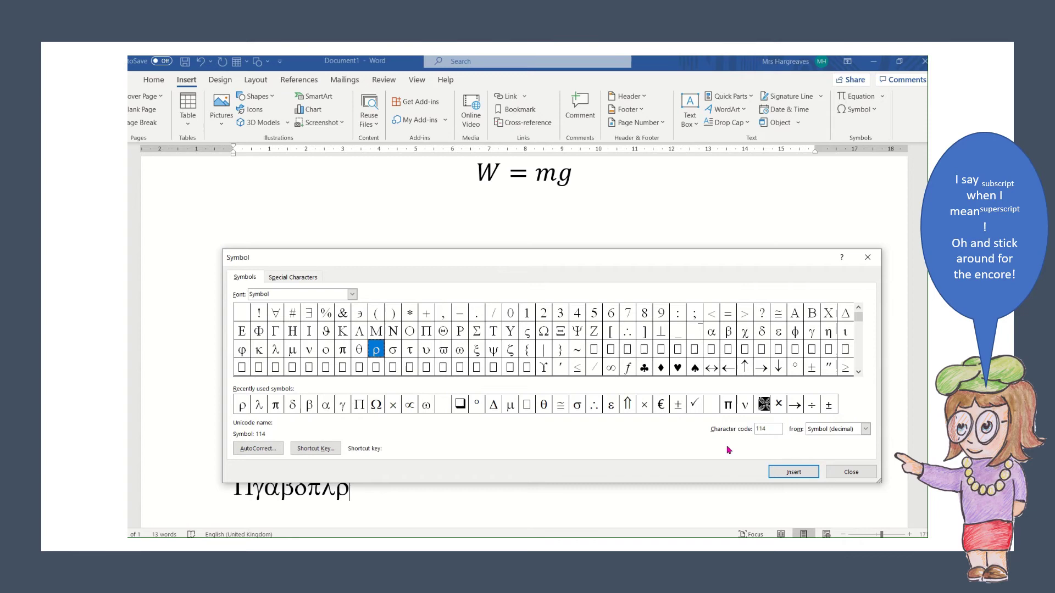
click(794, 473)
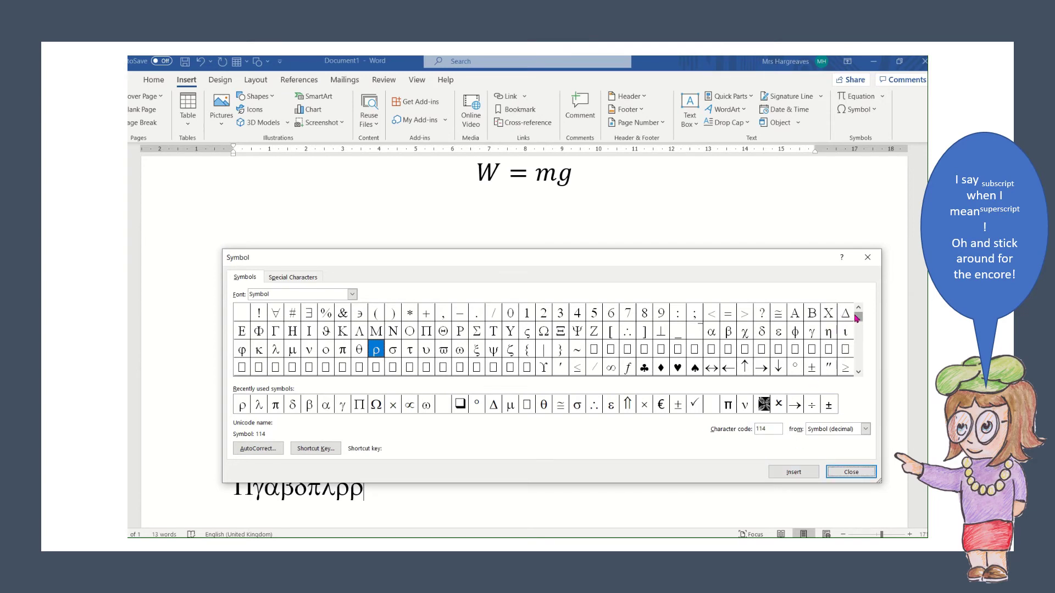
Insert five heart symbols after ρρ
drag(859, 318, 857, 346)
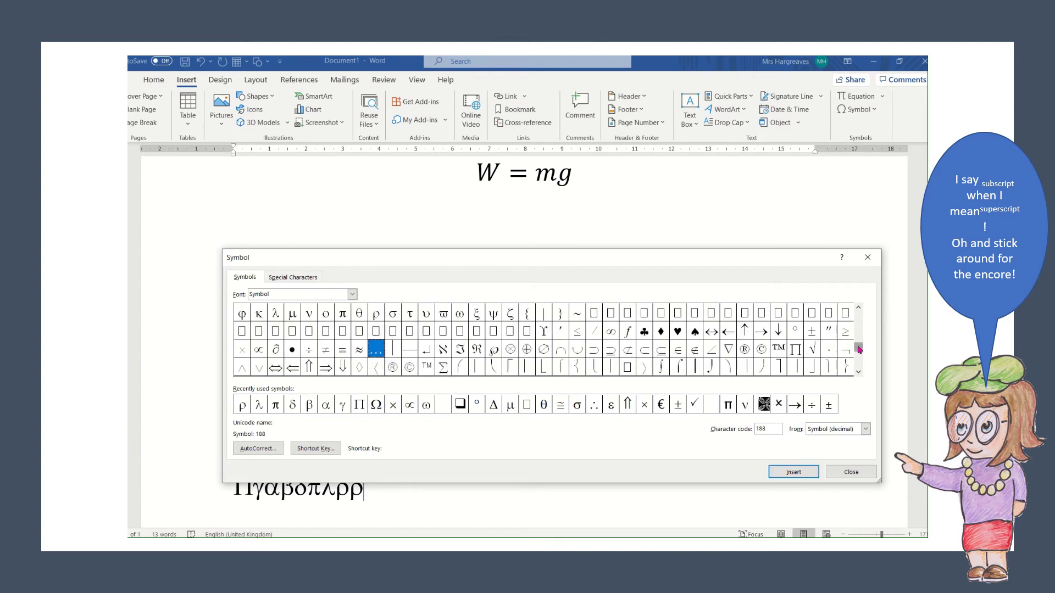
click(857, 372)
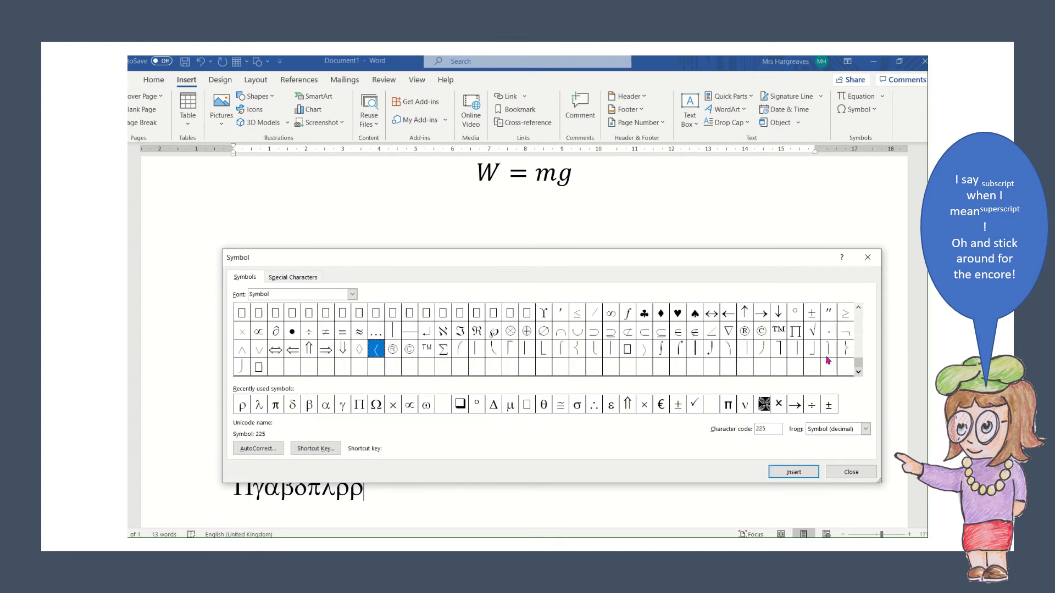
double_click(678, 313)
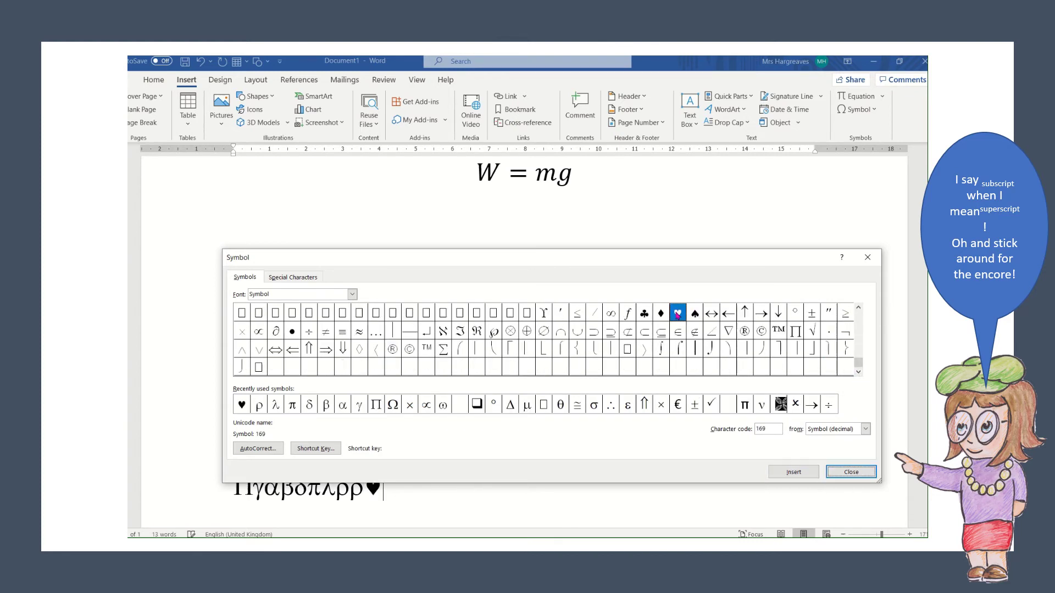
click(787, 472)
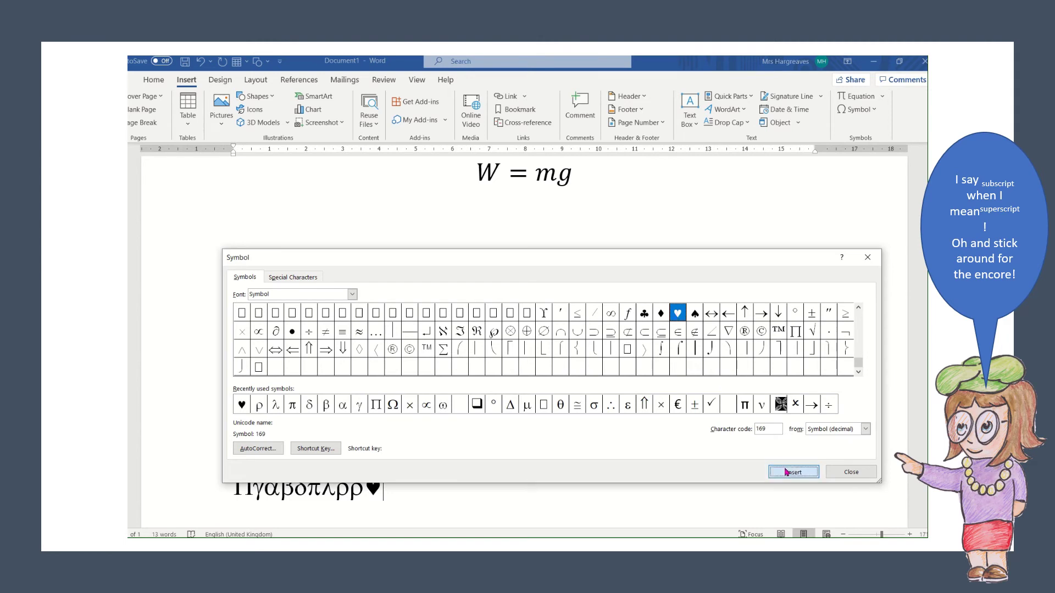
click(787, 472)
click(786, 472)
click(783, 472)
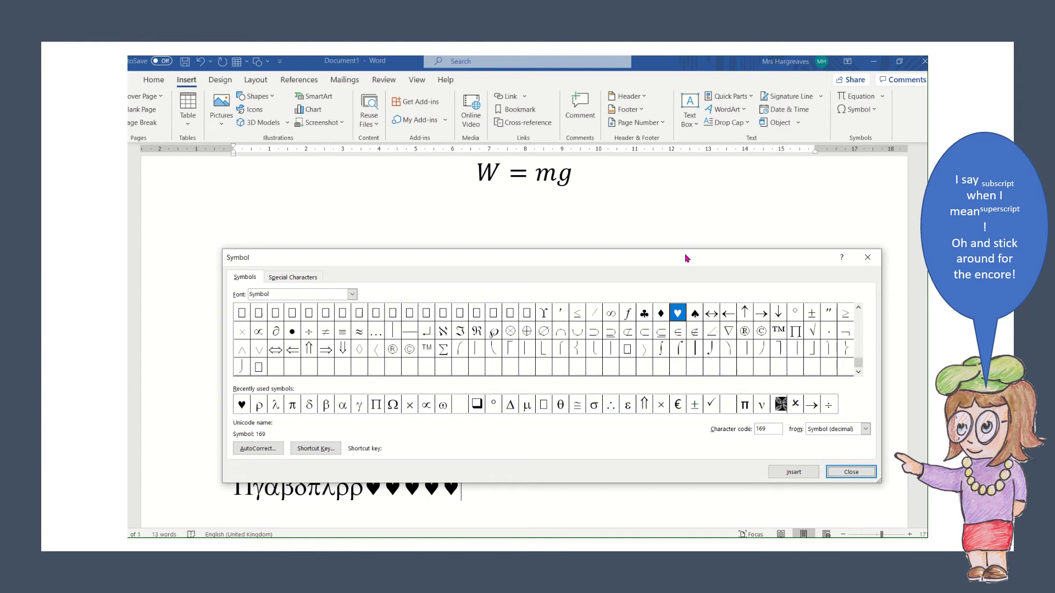
Insert an infinity sign and a tick, then close the Symbol dialog
drag(686, 258, 659, 198)
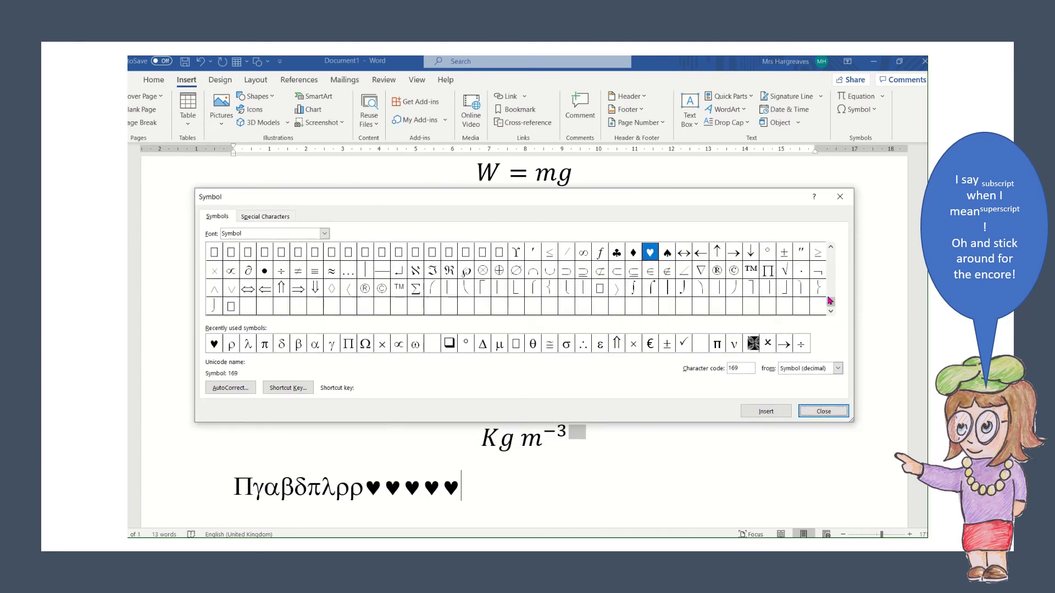
drag(831, 301, 831, 256)
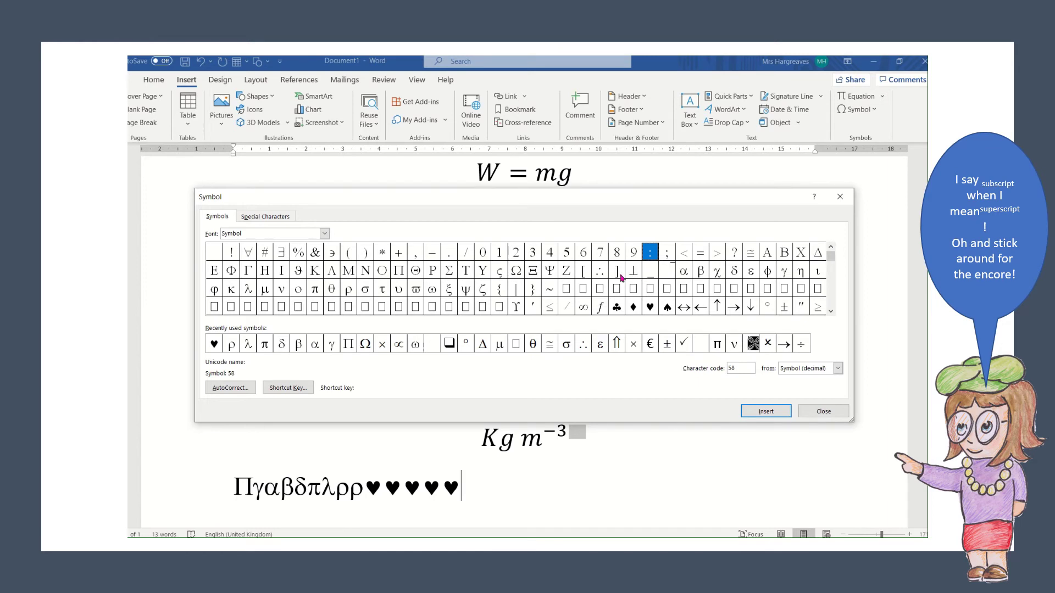
click(585, 308)
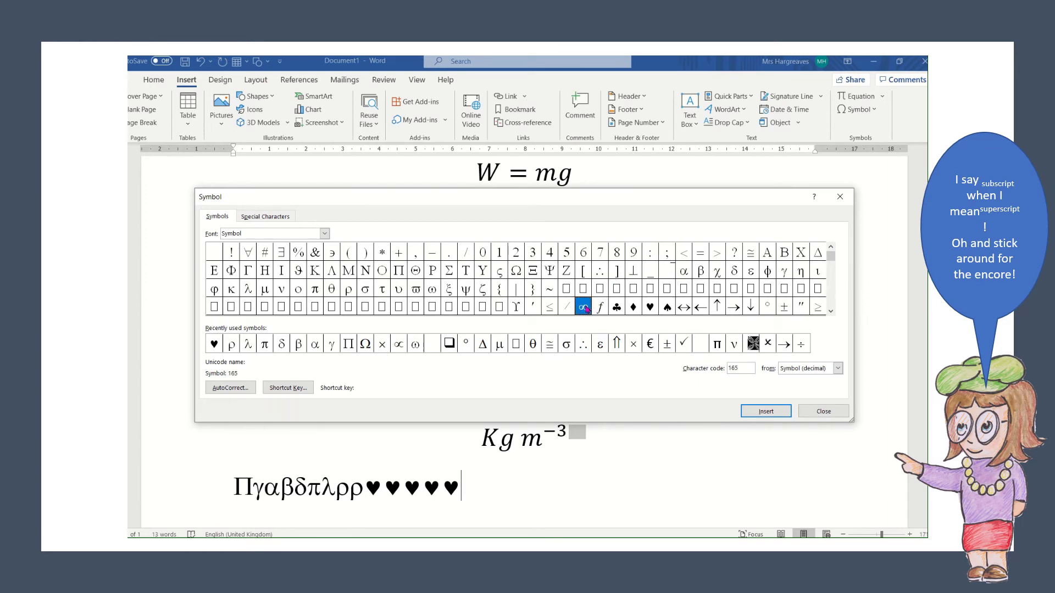
click(758, 413)
click(699, 349)
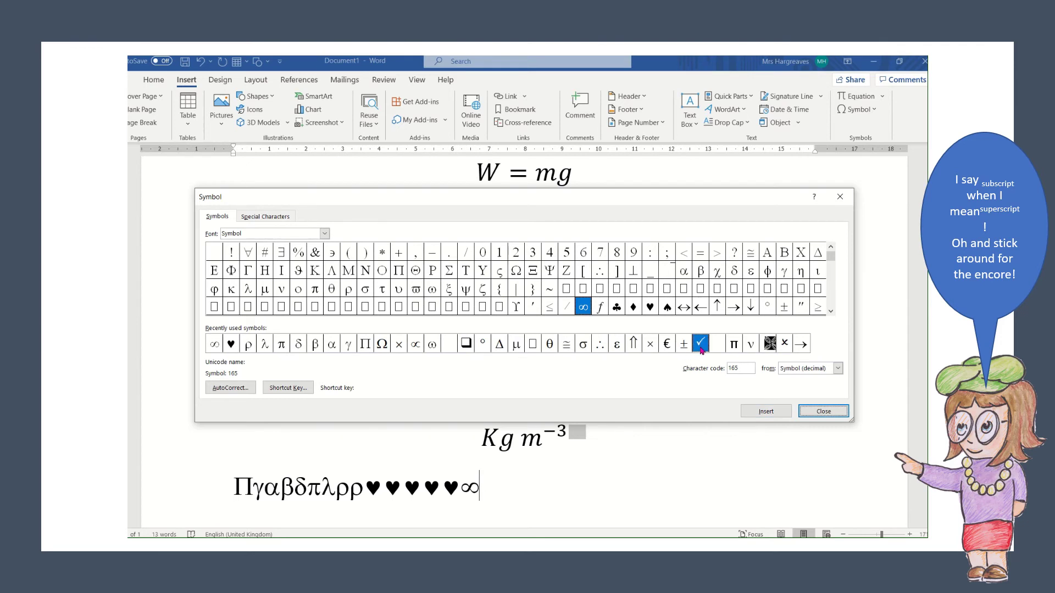
click(754, 411)
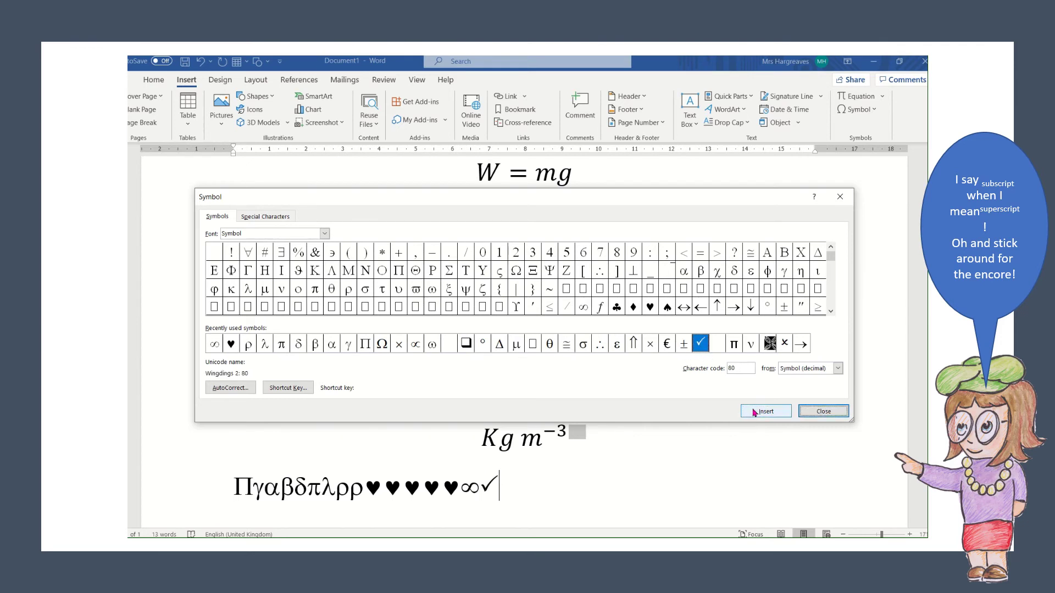
click(843, 197)
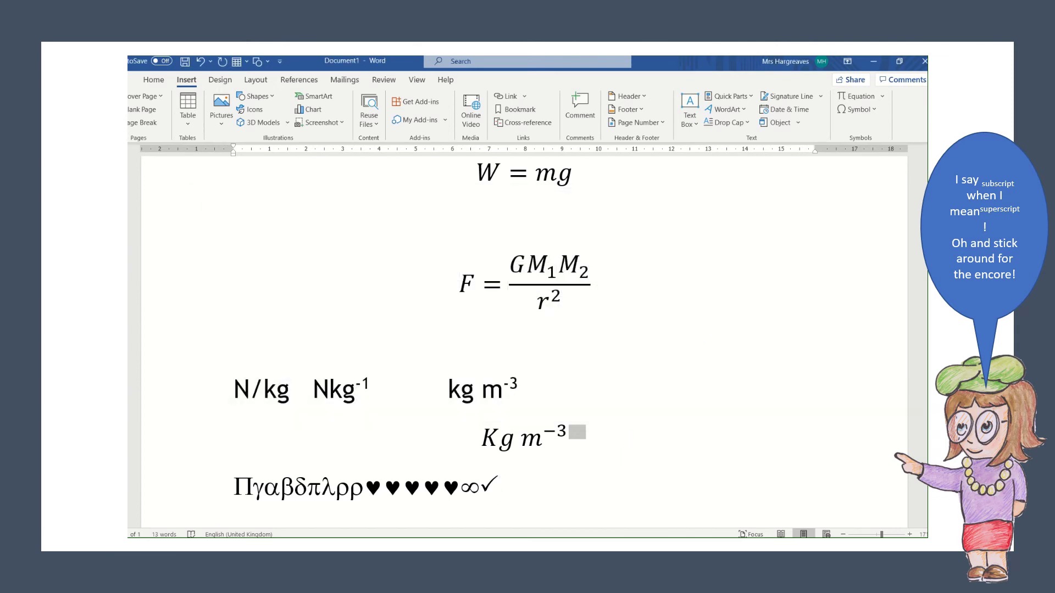
Leave print preview and type a P at the end of the symbol line
key(ctrl+p)
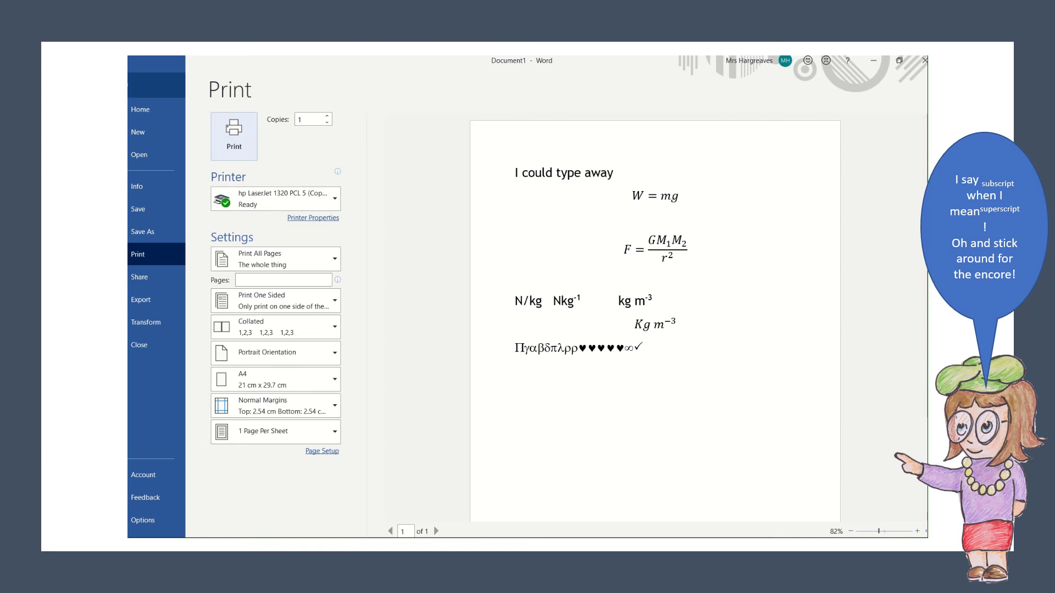
click(140, 85)
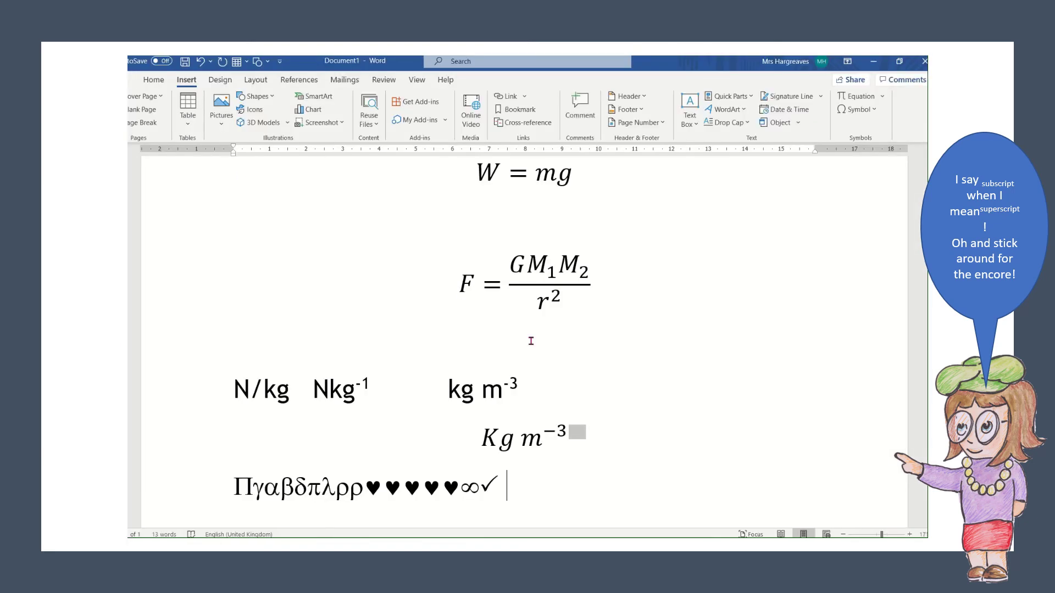
text(P)
double_click(520, 482)
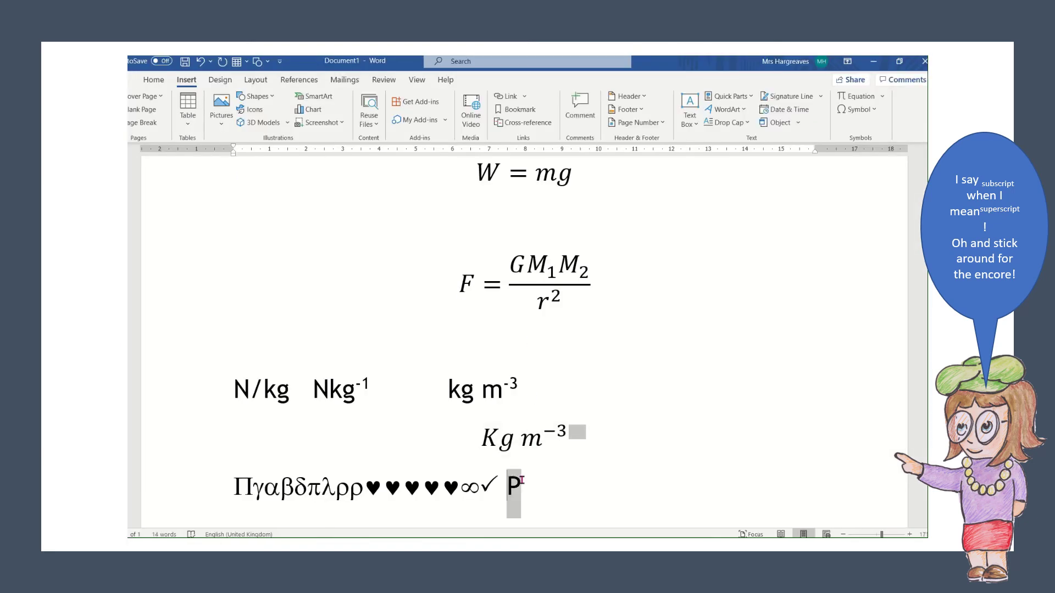
Set the P to Wingdings 2 to make a tick, then type O for a cross
click(161, 81)
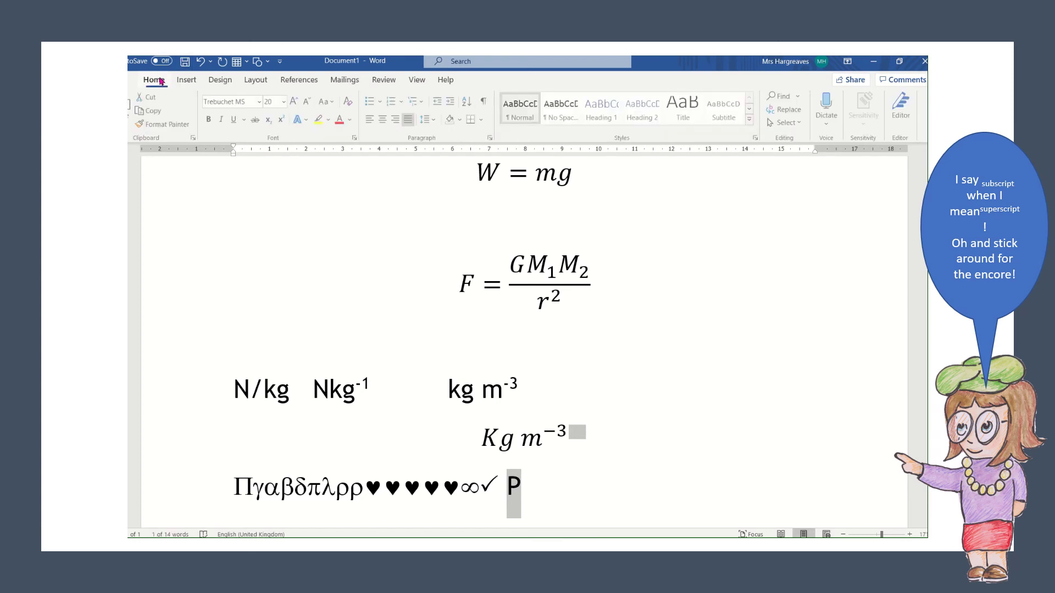
click(251, 104)
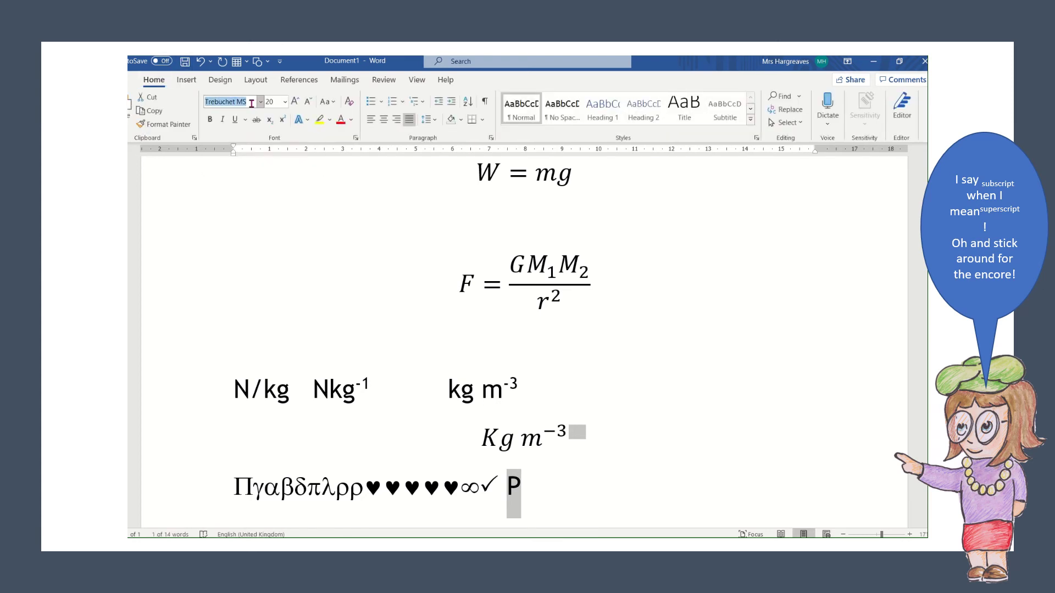
text(Wingdings 2)
key(Return)
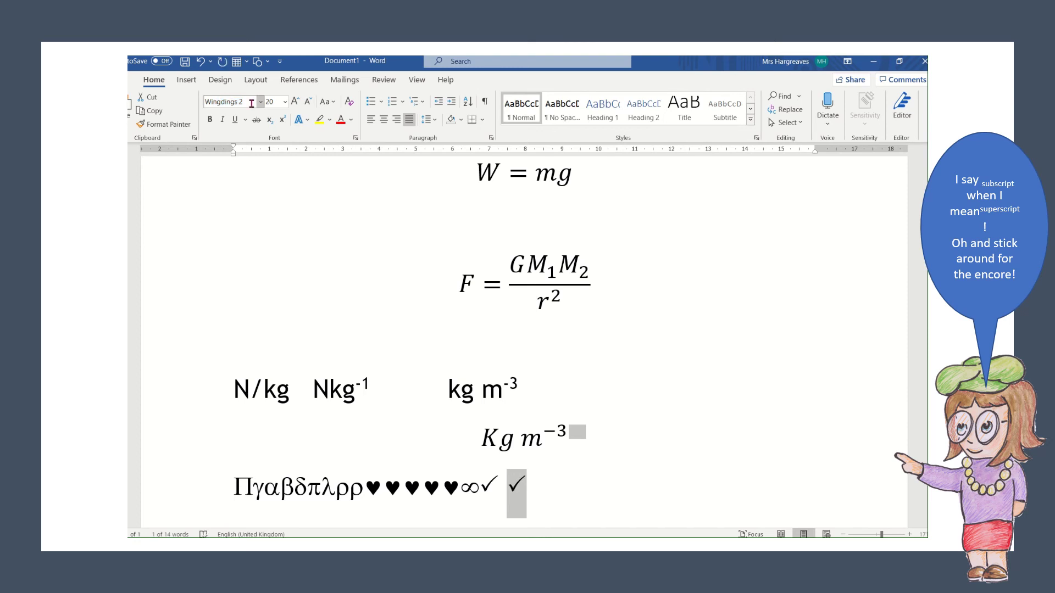
click(524, 489)
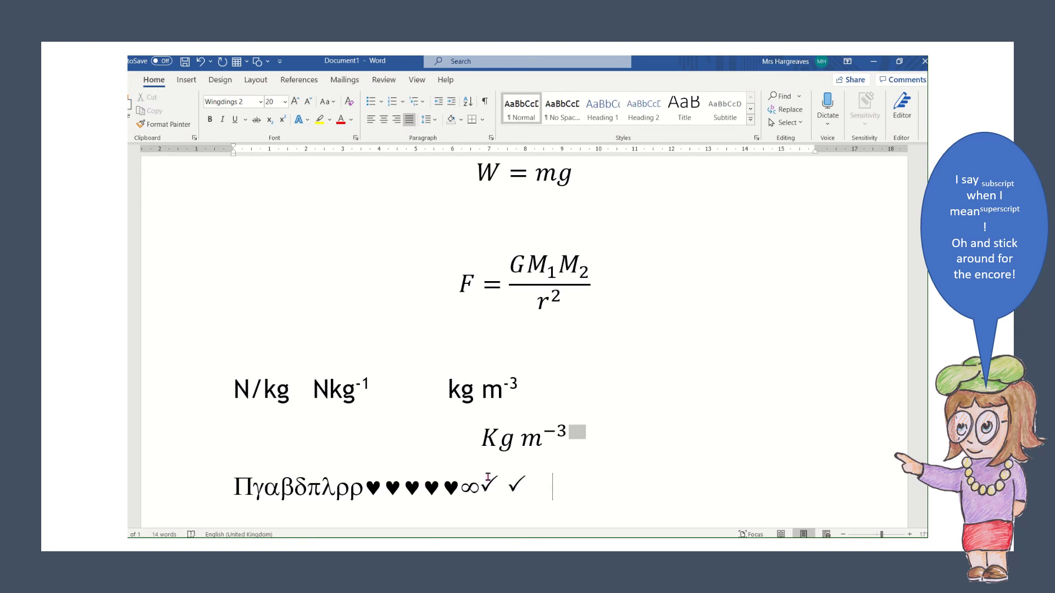
text(O)
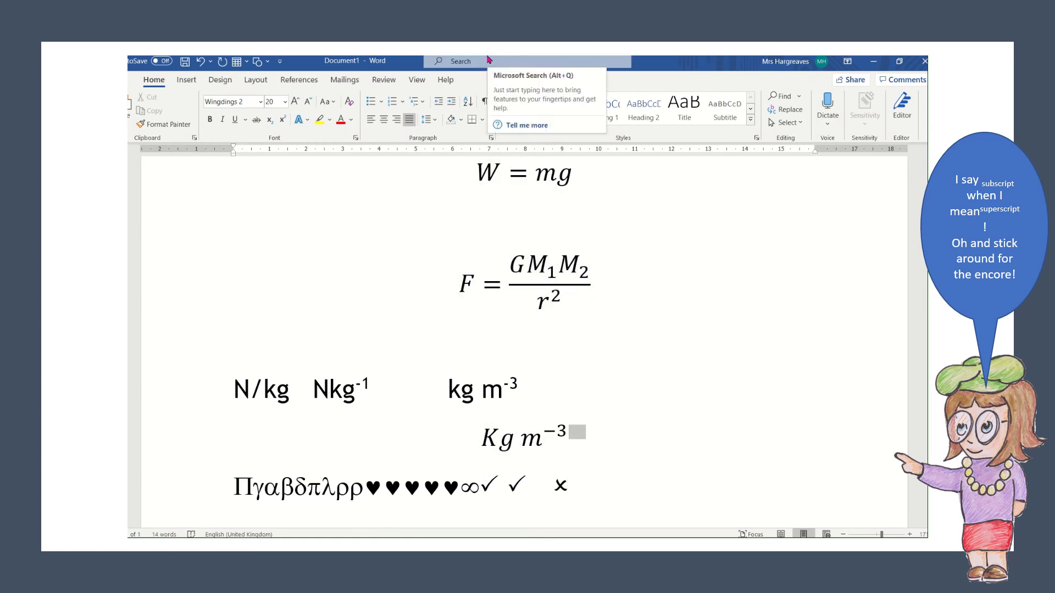
Start a new line below the row of symbols, after the cross
mouse_move(477, 56)
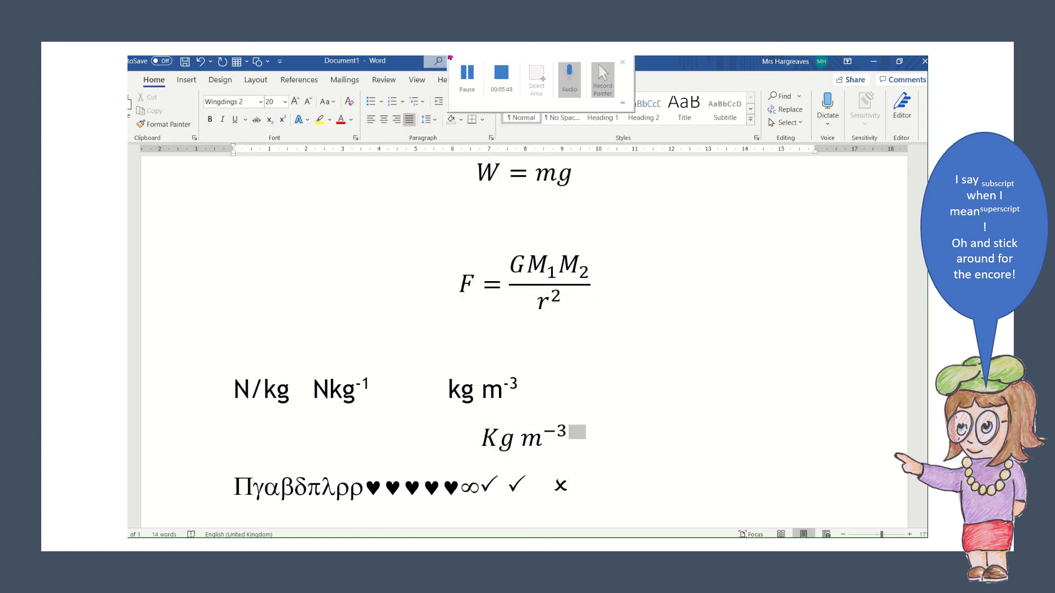
click(477, 79)
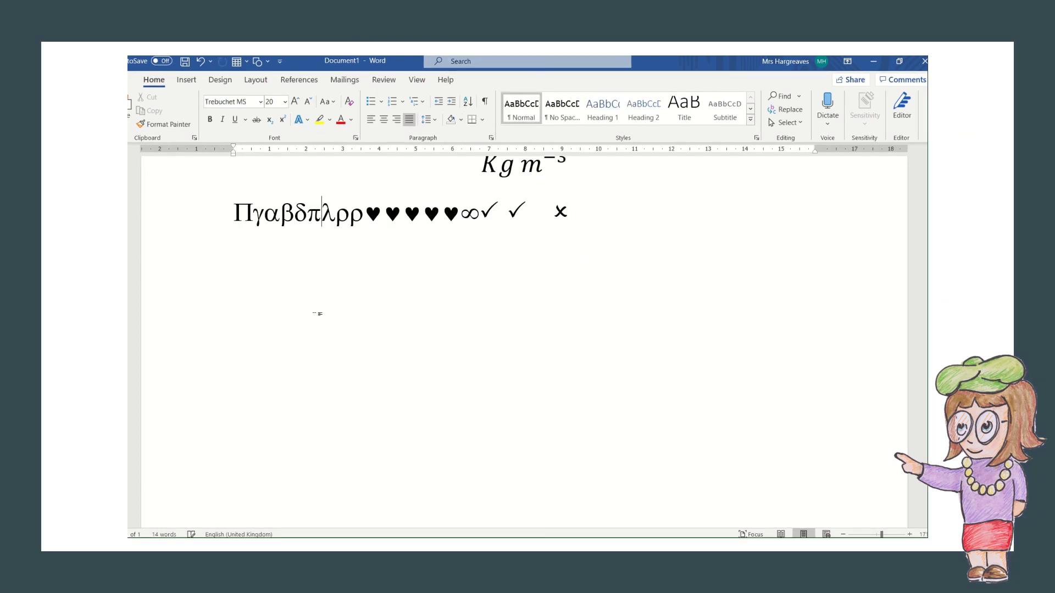
click(575, 205)
key(Return)
key(Return)
Switch the font back to Trebuchet MS, type v=d/t and select it
click(261, 102)
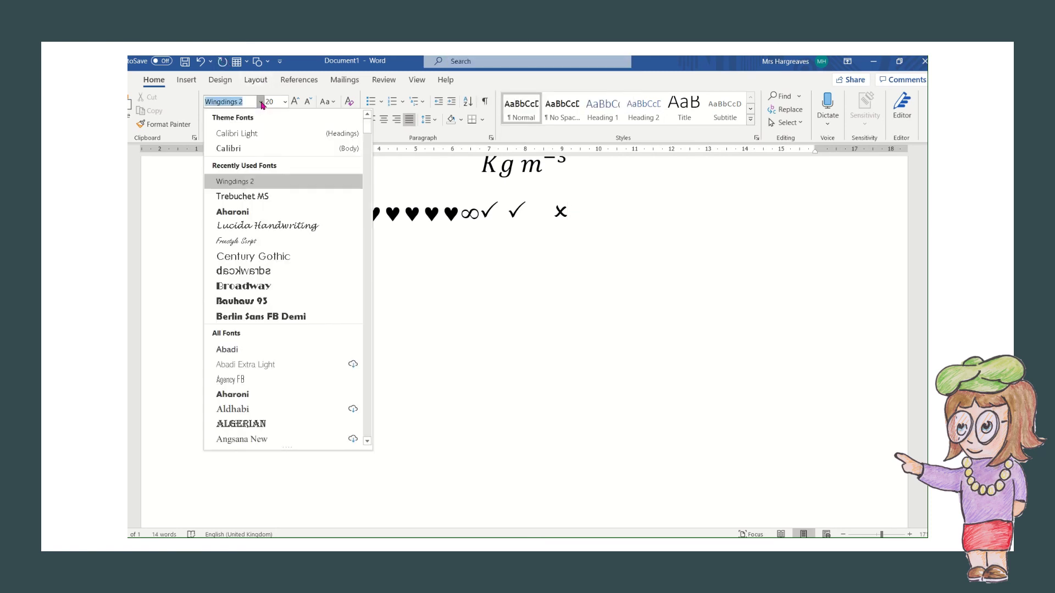
click(246, 195)
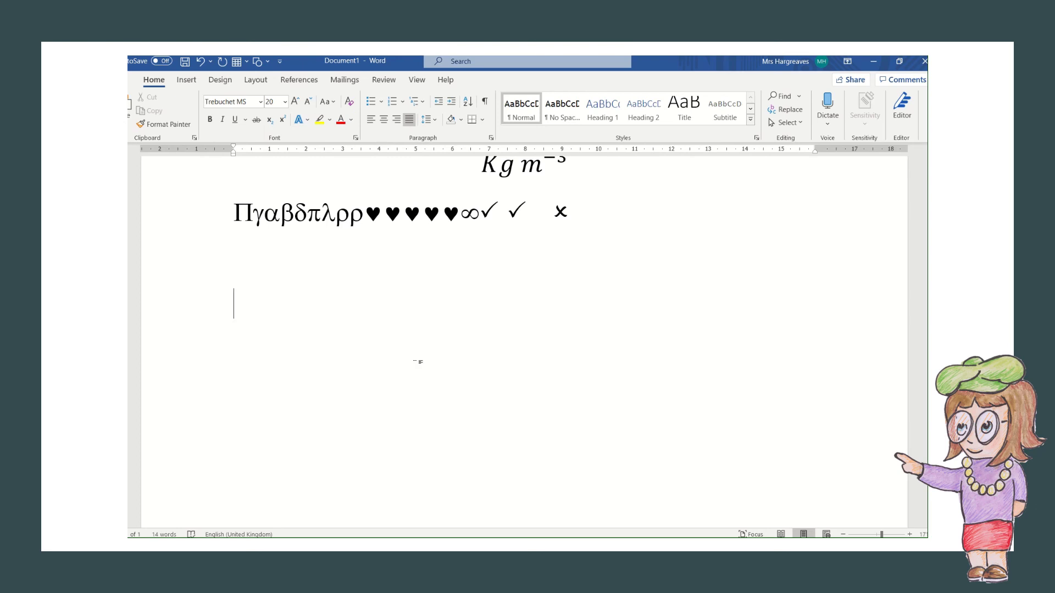
text(v=d/t)
drag(231, 299, 336, 302)
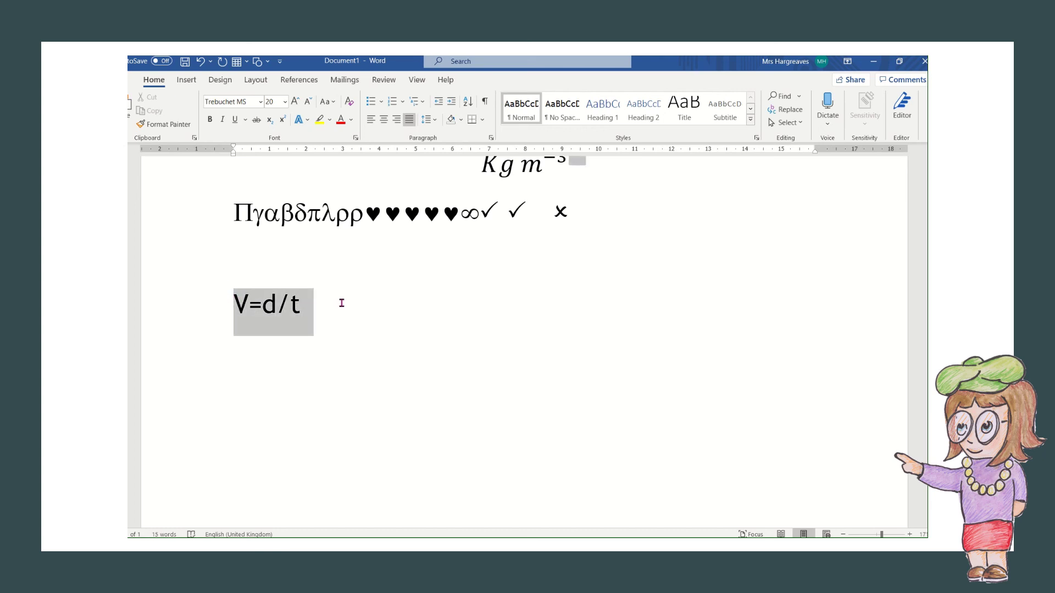
Convert the selected V=d/t into an equation and change V to lowercase v
click(185, 84)
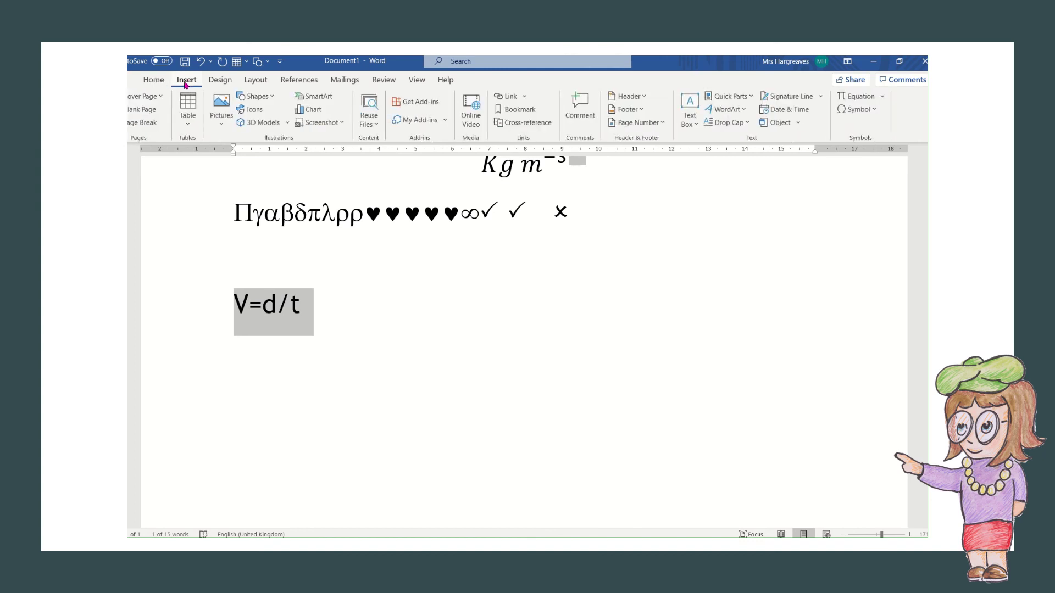
click(859, 97)
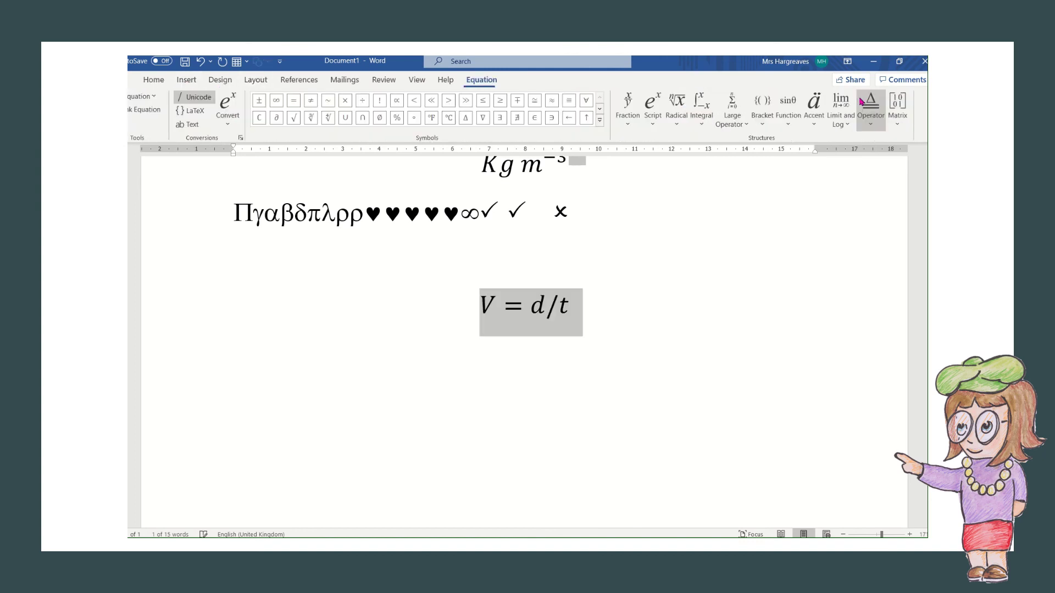
click(496, 311)
drag(496, 311, 476, 306)
text(v)
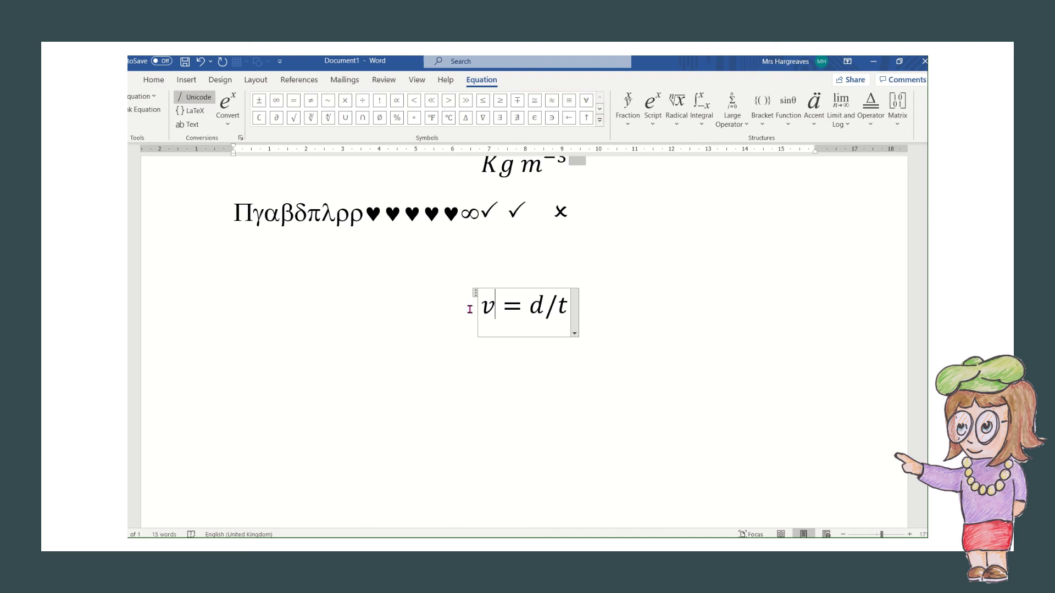
Display the equation in Professional form as v equals d over t, then start a new line
drag(483, 306, 576, 301)
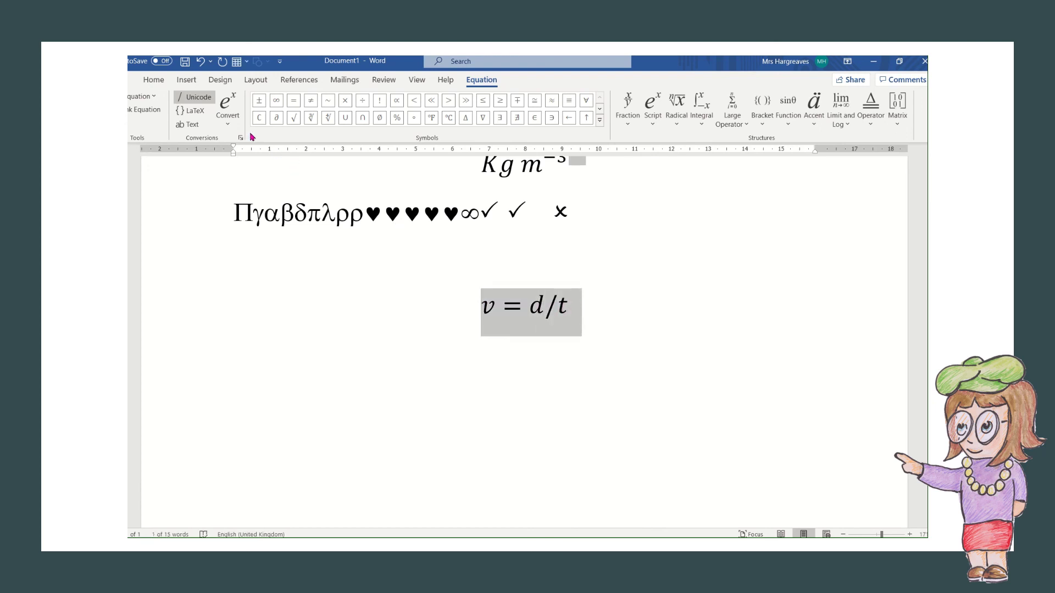
click(229, 128)
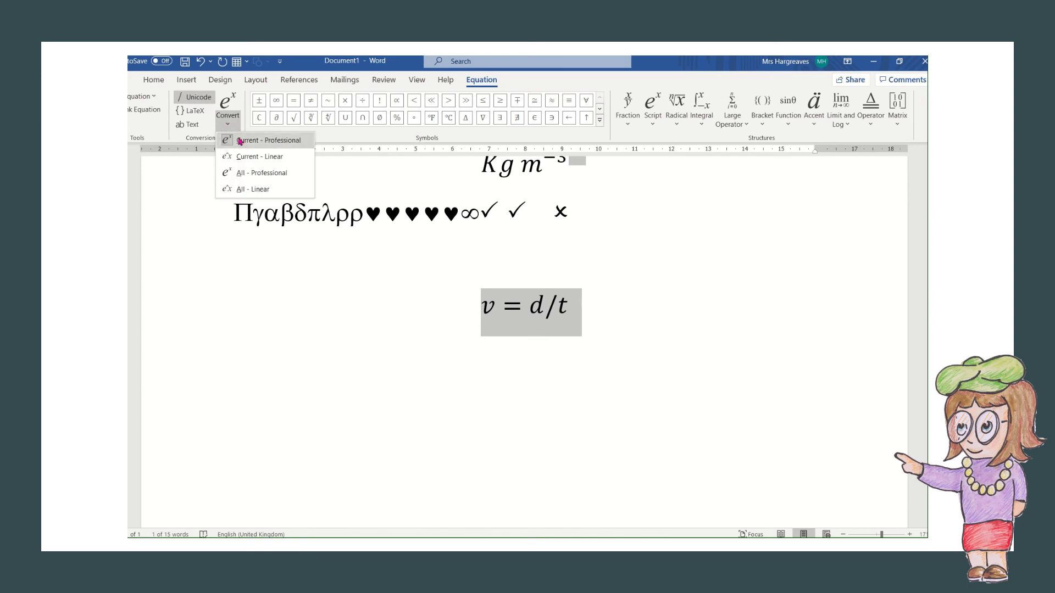
click(249, 141)
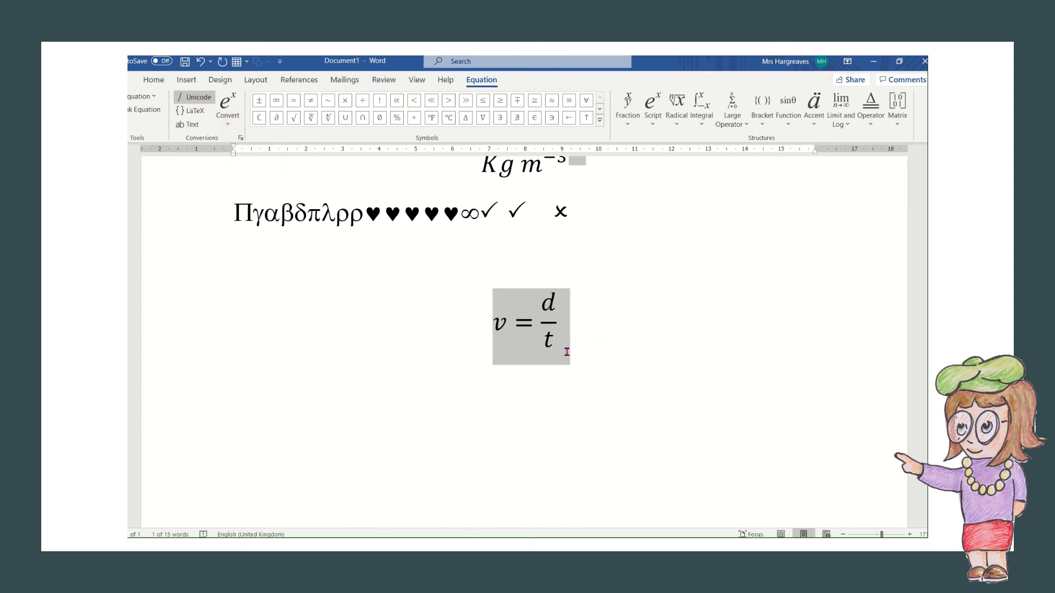
click(593, 335)
key(Return)
key(Return)
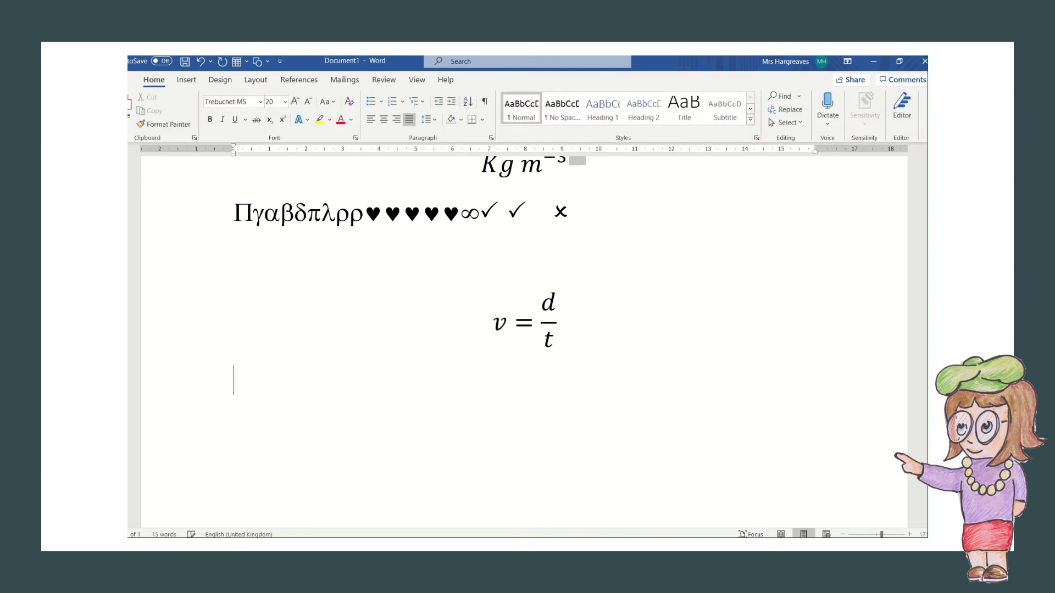
Type V=d/t on the new line and convert it into an equation
text(V=d/t)
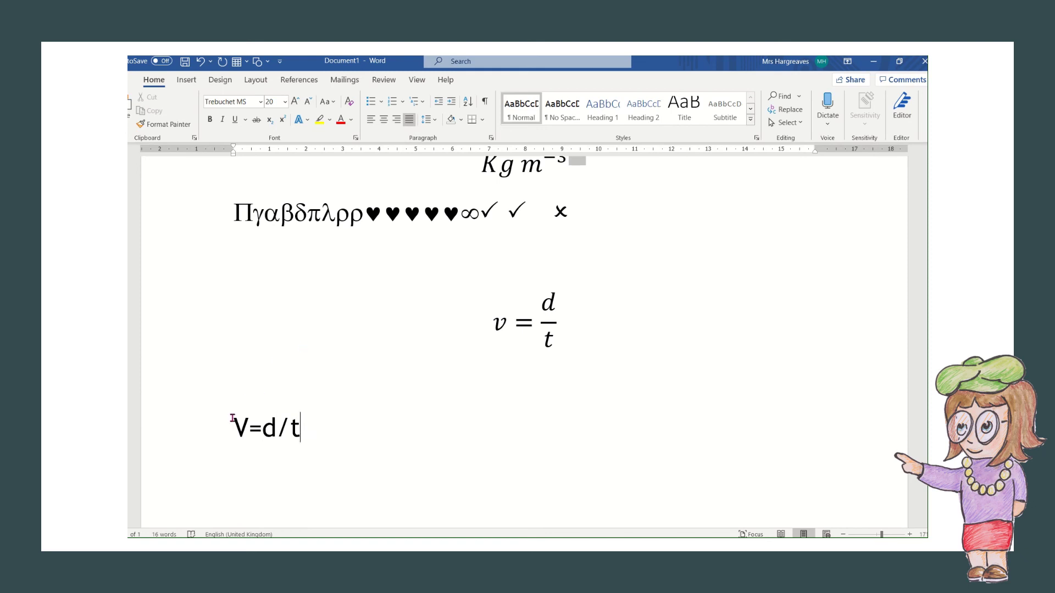
drag(232, 417, 306, 420)
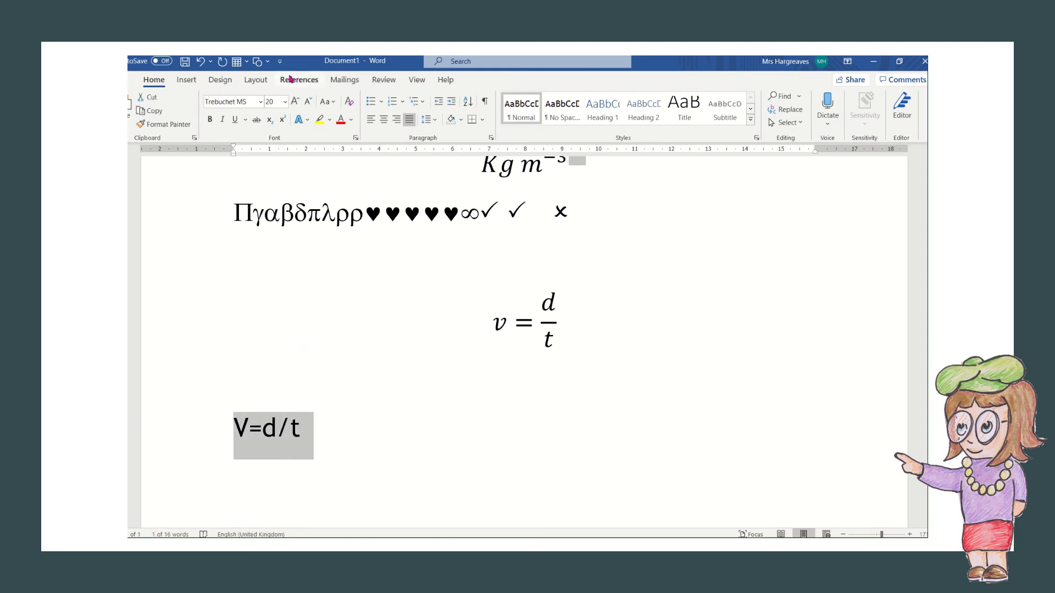
click(186, 79)
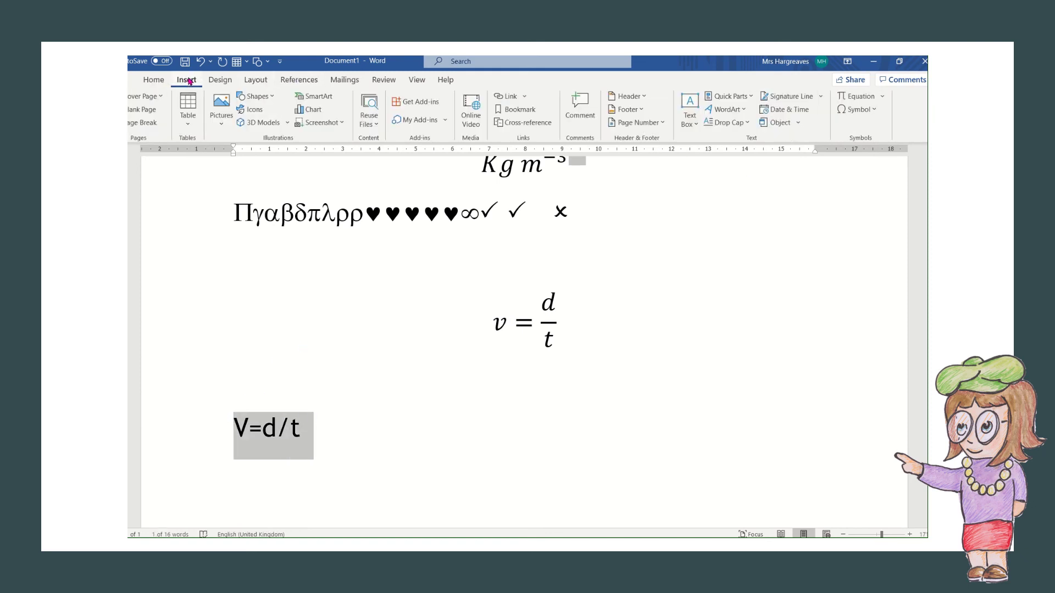
click(858, 97)
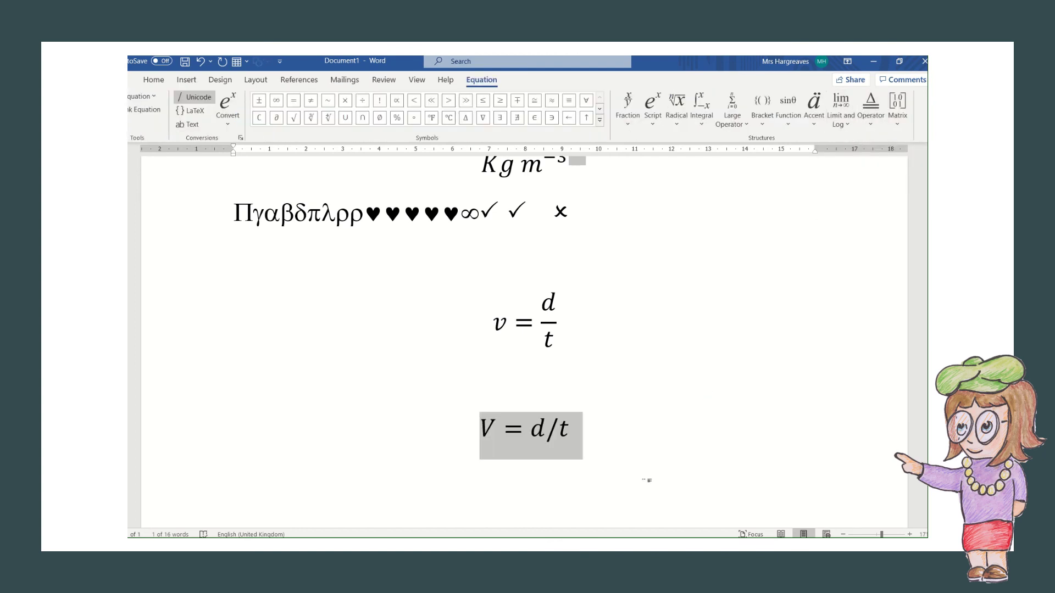
Replace the capital V with lowercase v and display the equation in Professional form
click(580, 431)
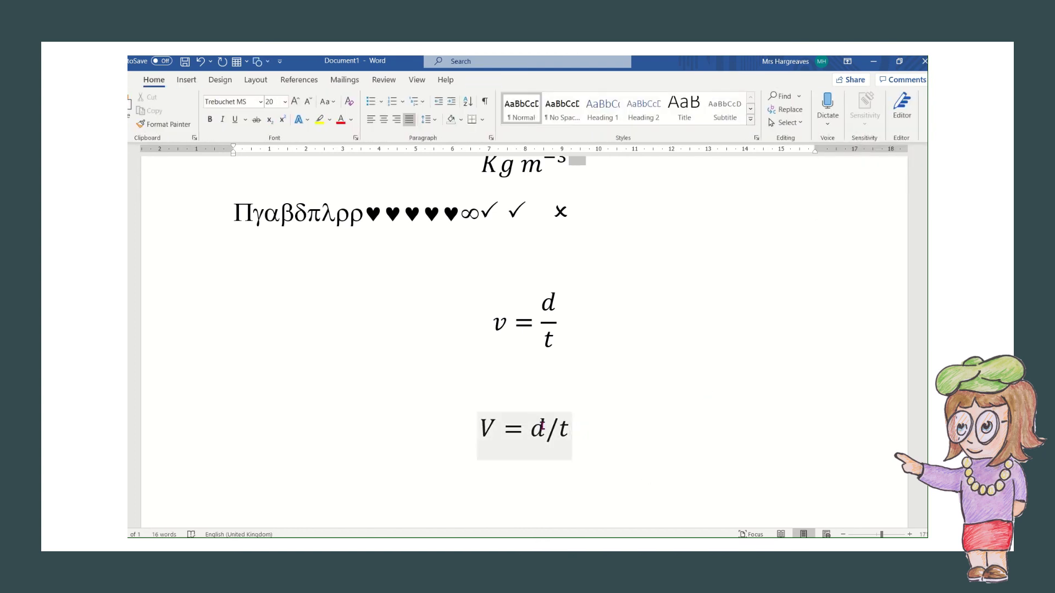
click(501, 425)
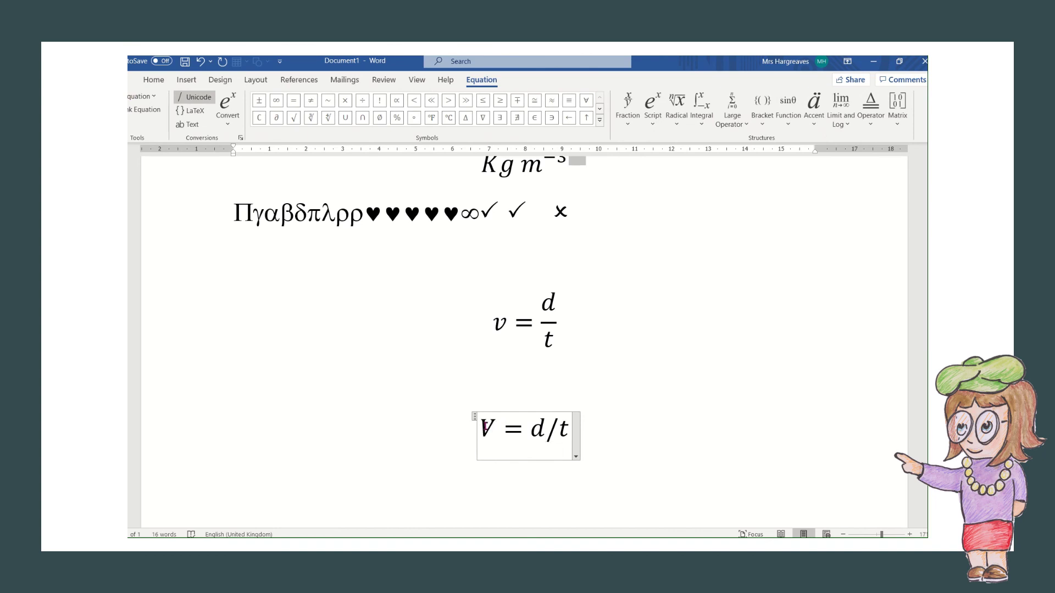
key(BackSpace)
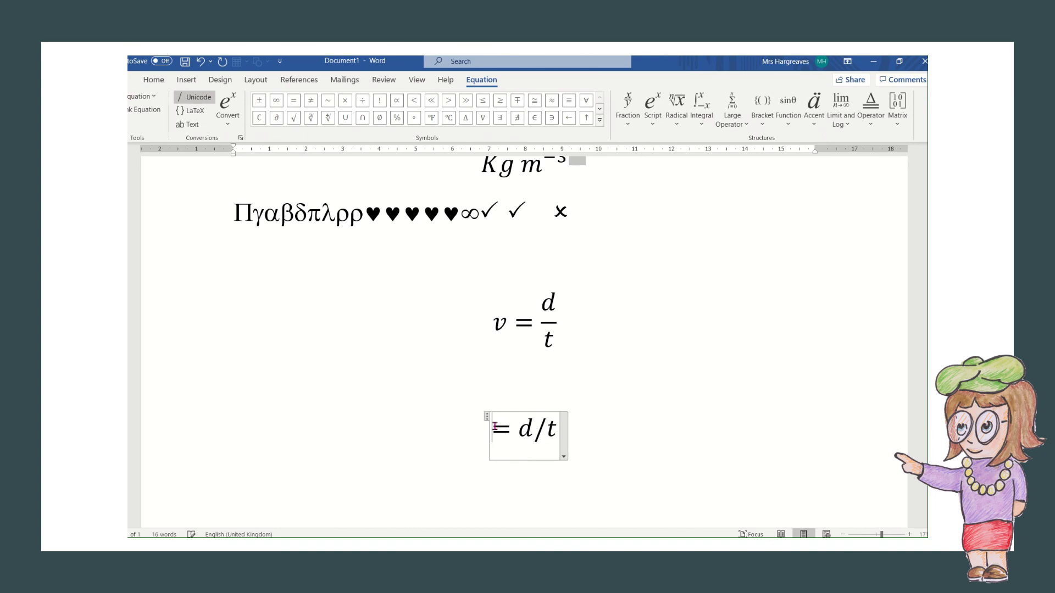
text(v)
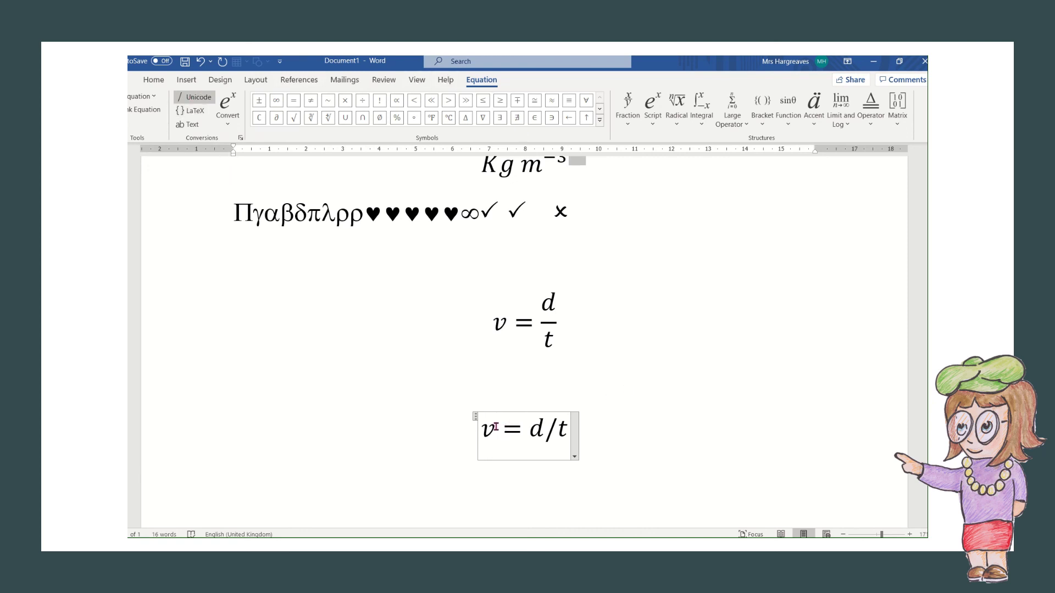
click(576, 458)
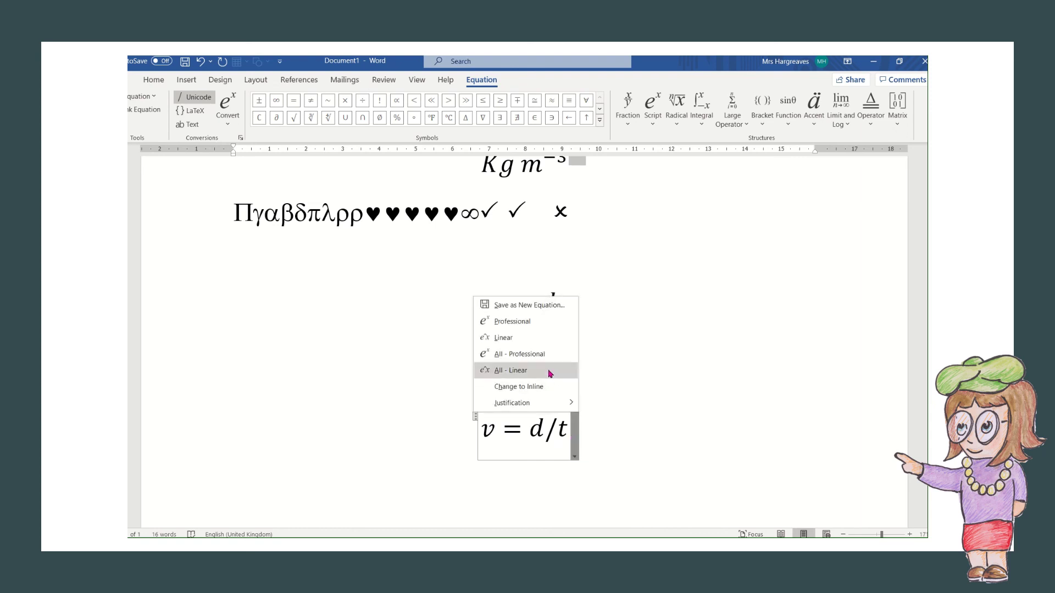
click(512, 322)
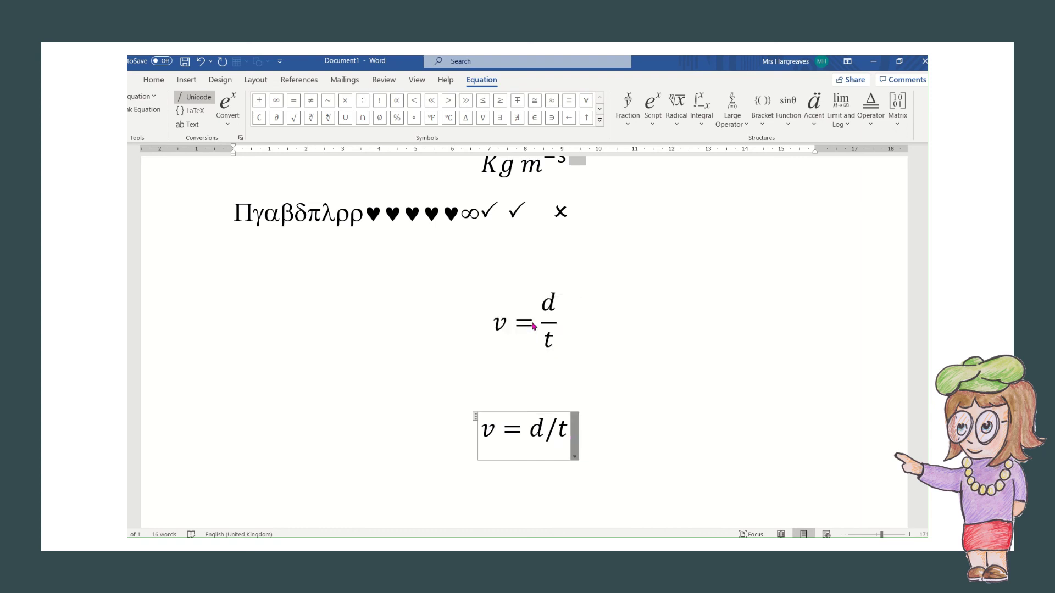